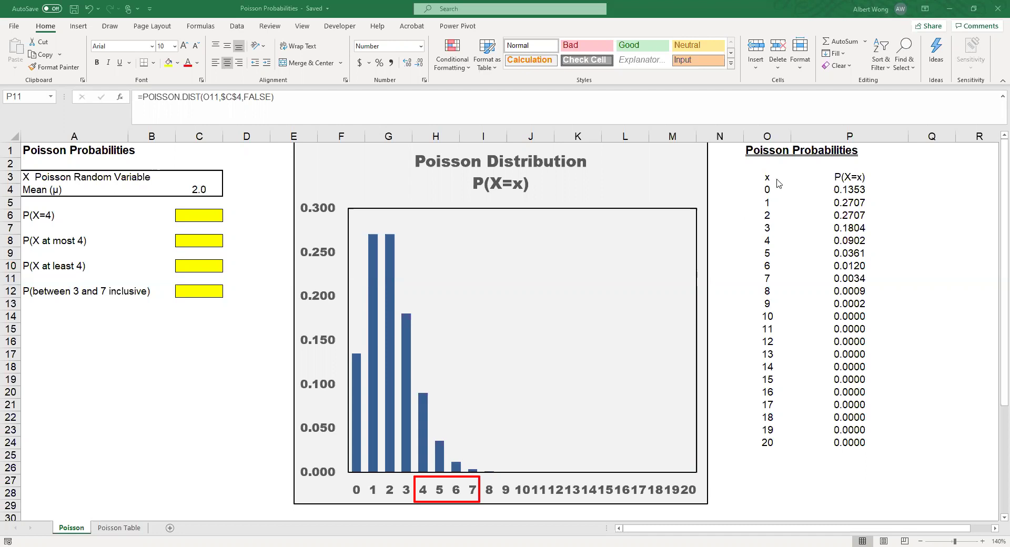
- Add decimal places to P24 until the x=20 probability shows 0.00000000000006
left_click(842, 190)
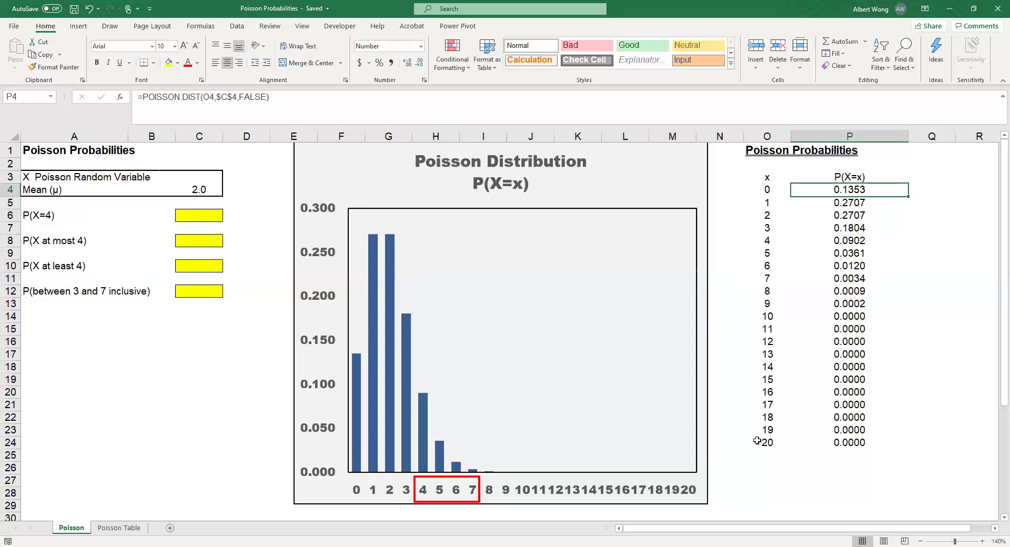
left_click(844, 443)
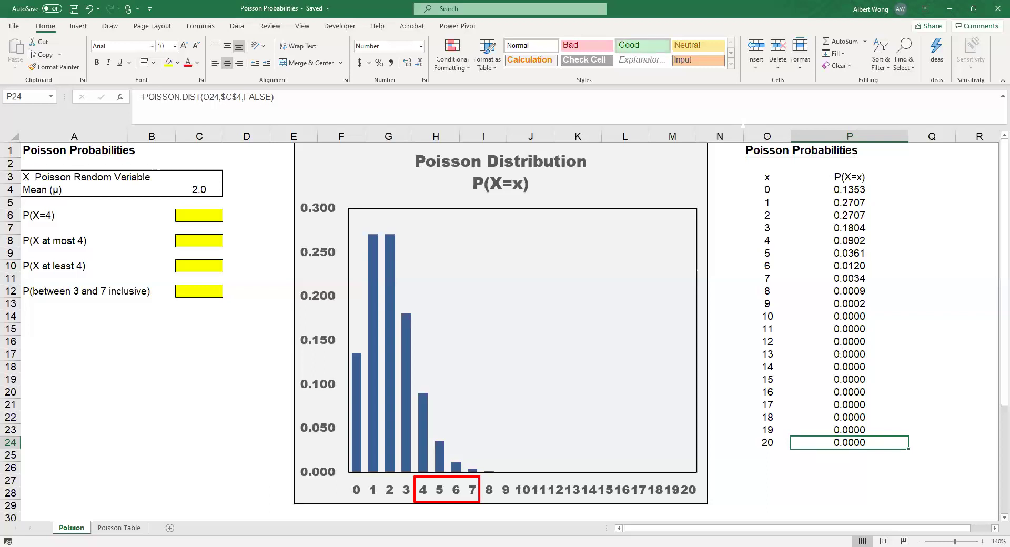
left_click(404, 66)
left_click(404, 66)
left_click(404, 67)
left_click(404, 67)
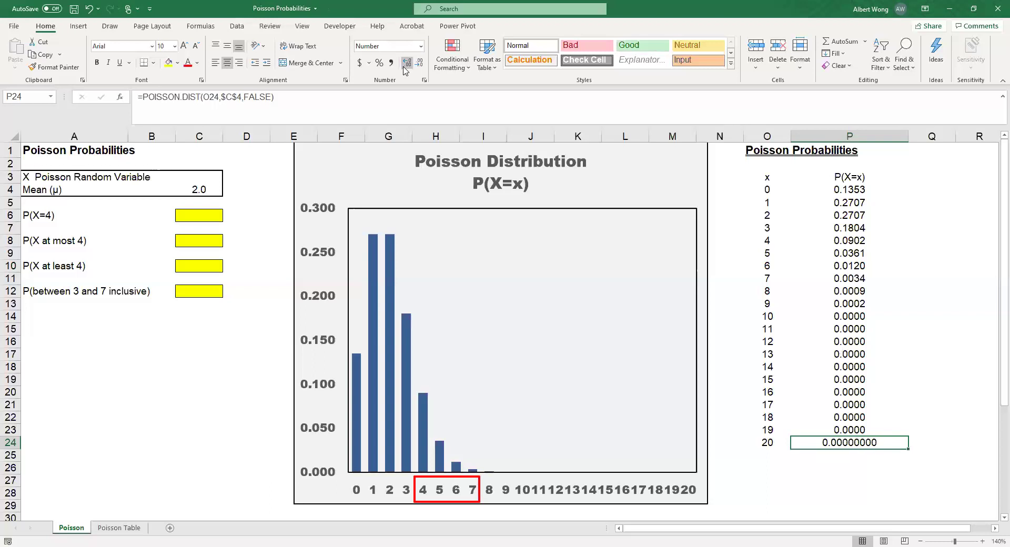
left_click(404, 66)
left_click(404, 67)
left_click(404, 67)
left_click(404, 67)
left_click(404, 66)
left_click(404, 67)
- Enter =POISSON.DIST(4,2,FALSE) in C6 for exactly 4 occurrences at mean 2
left_click(185, 216)
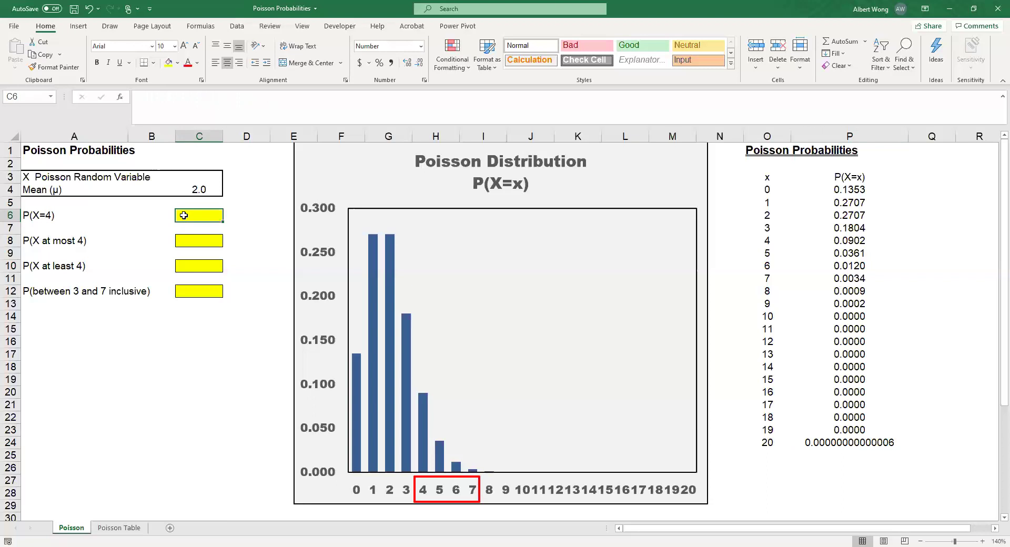
type("=")
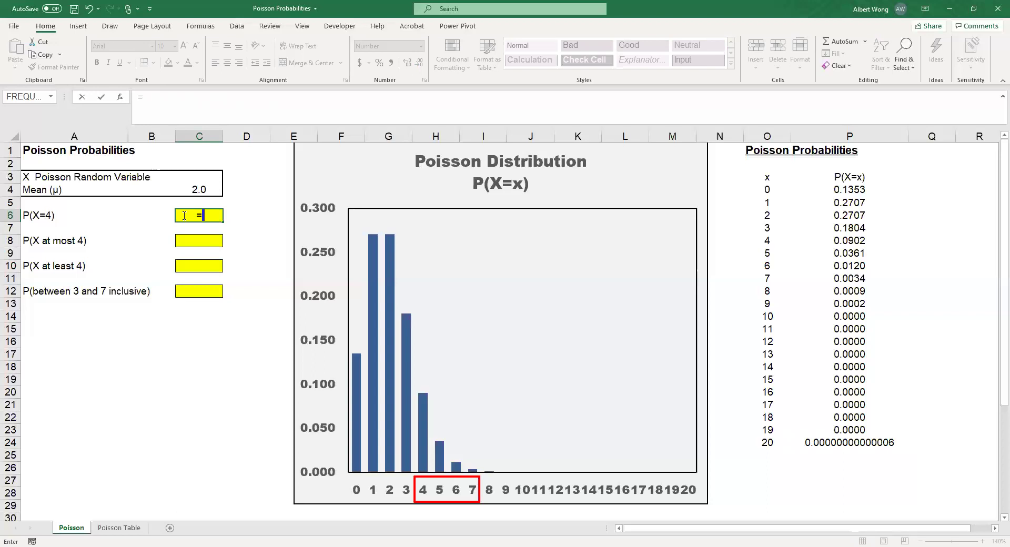
type("poisson.dist(")
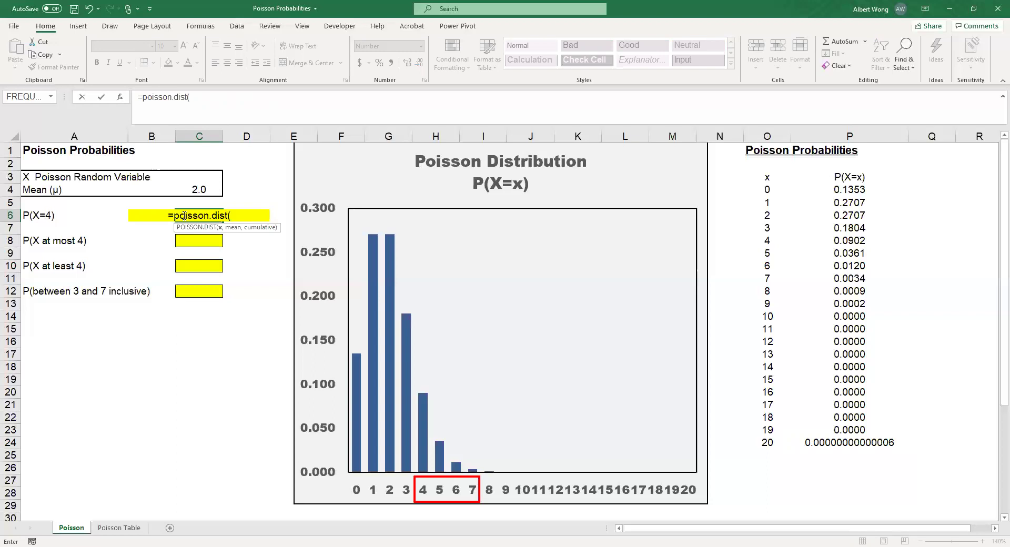
type("4")
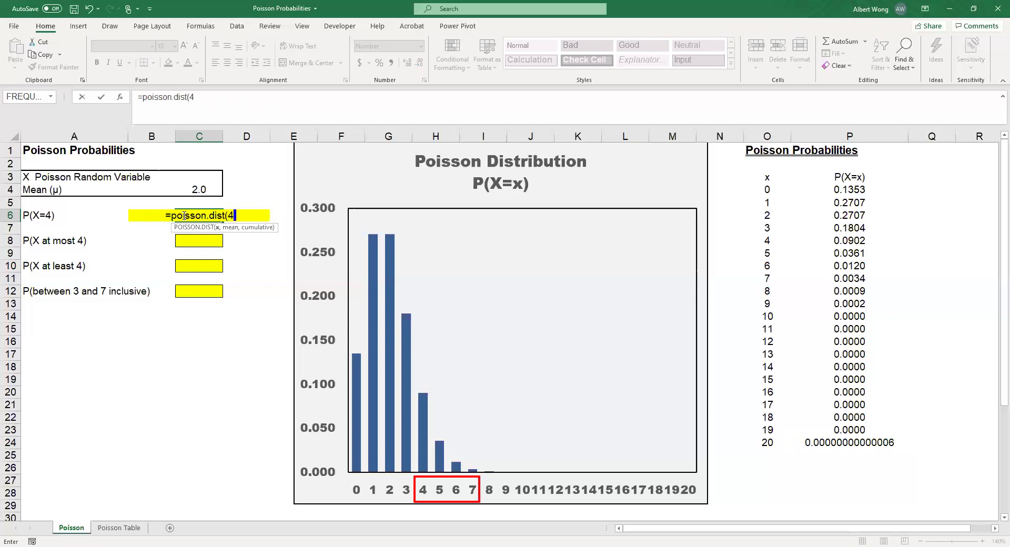
type(",")
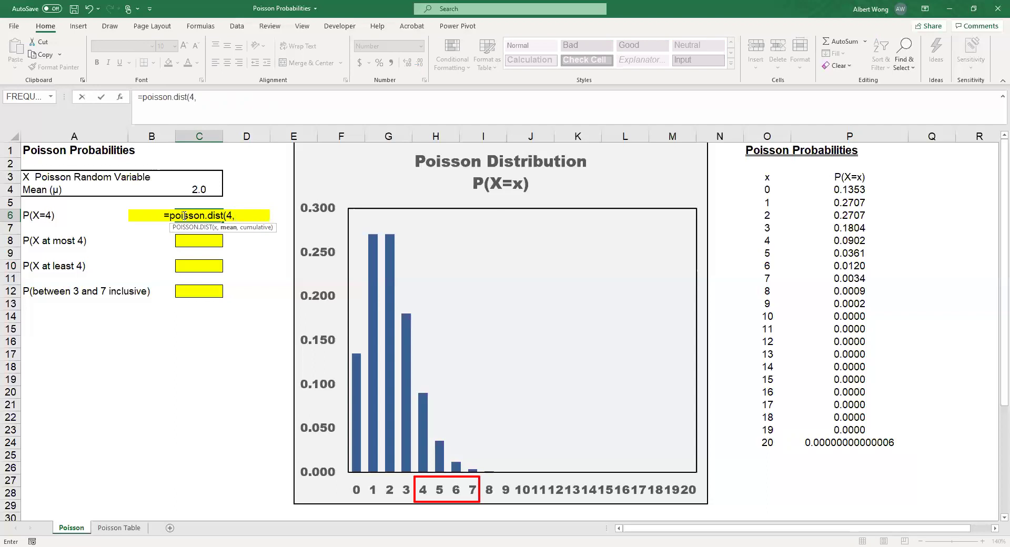
type("2")
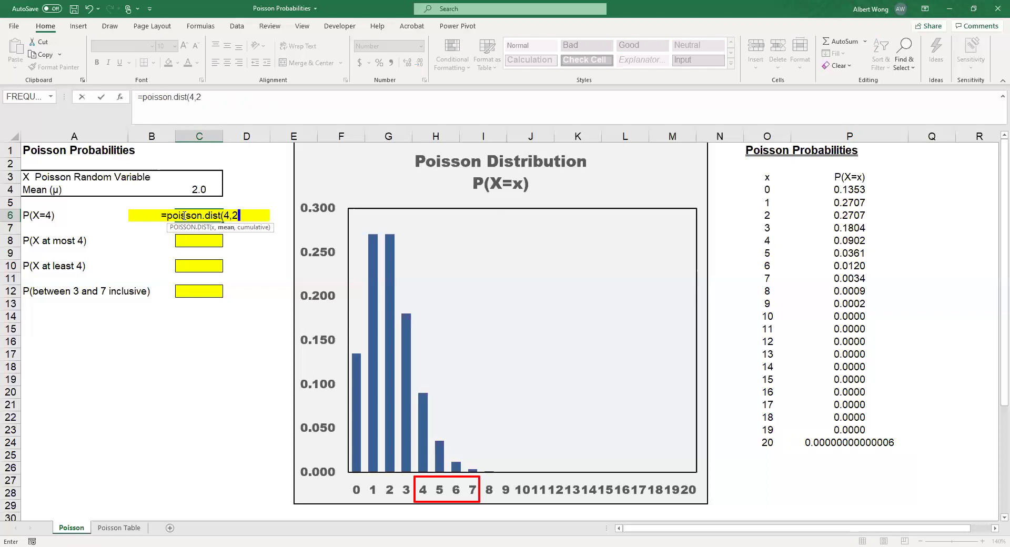
type(",")
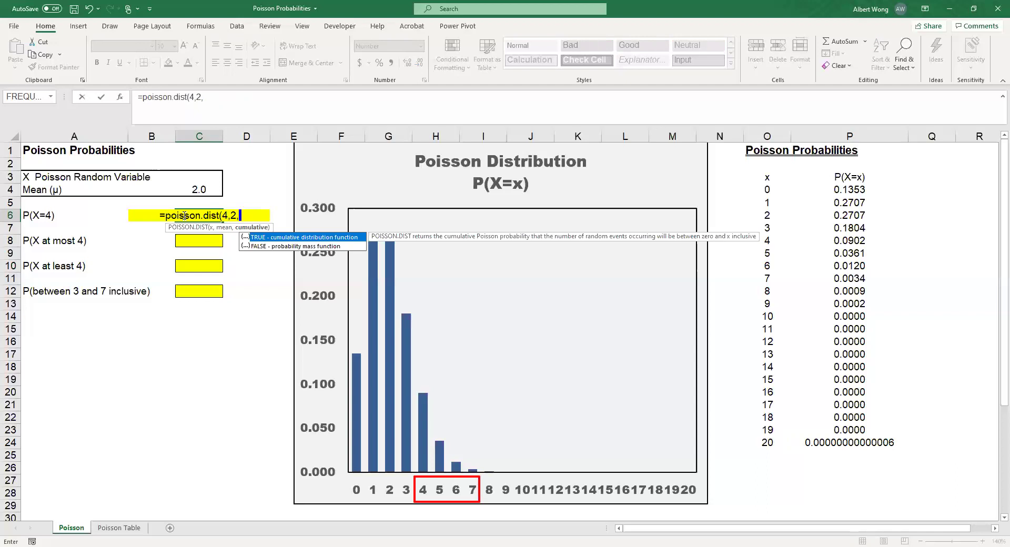
type("false)")
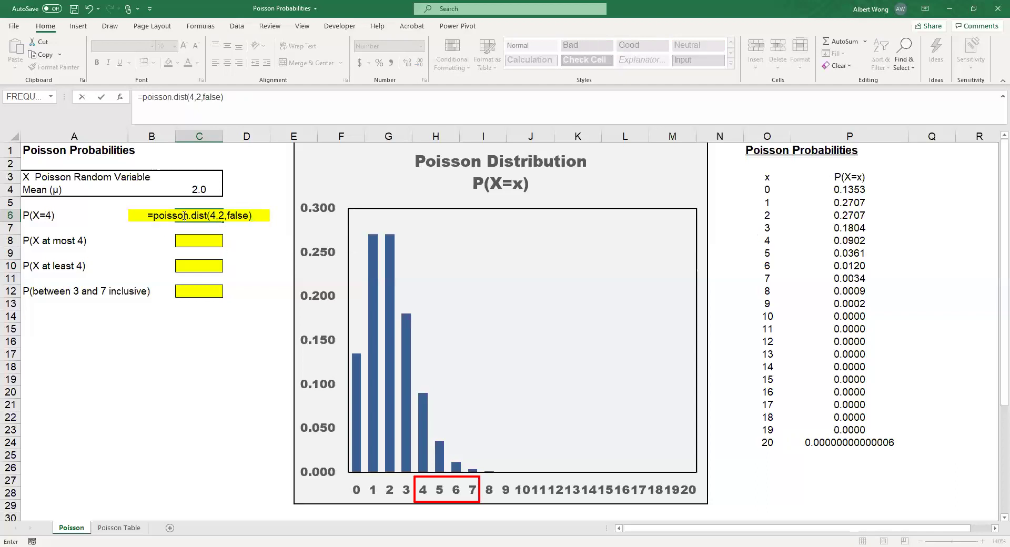
key("Return")
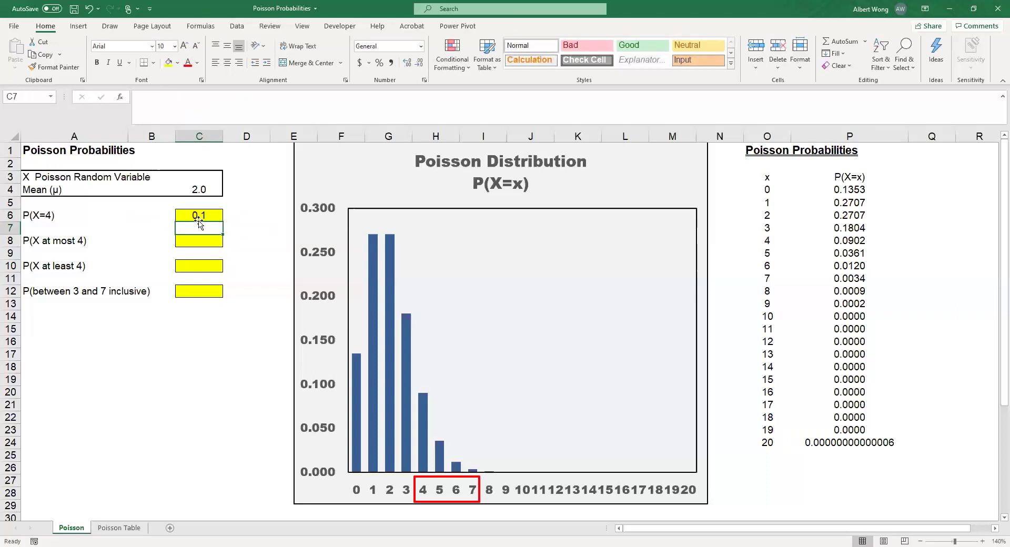
- Increase C6's decimal places so P(X=4) reads 0.0902
left_click(200, 216)
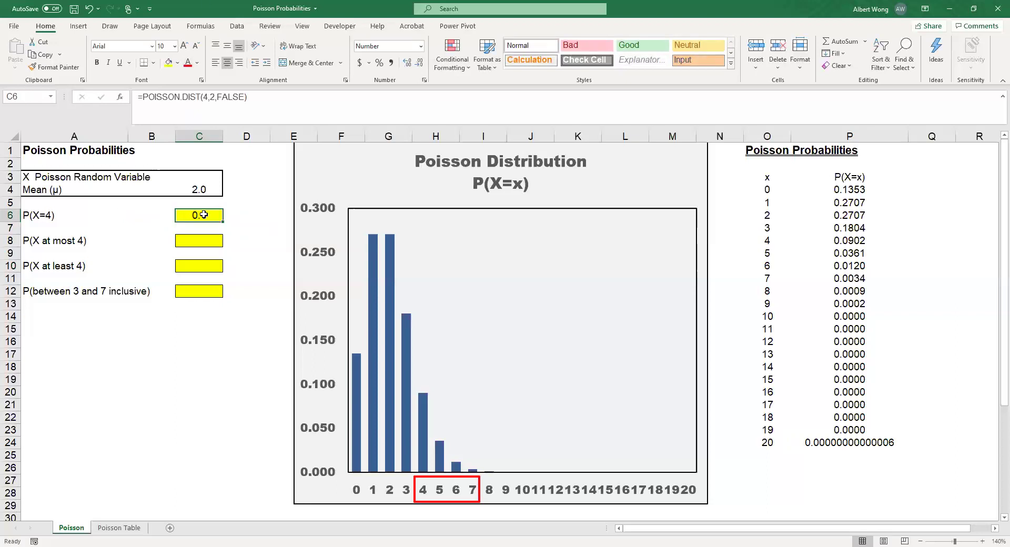
left_click(406, 64)
left_click(406, 64)
left_click(406, 63)
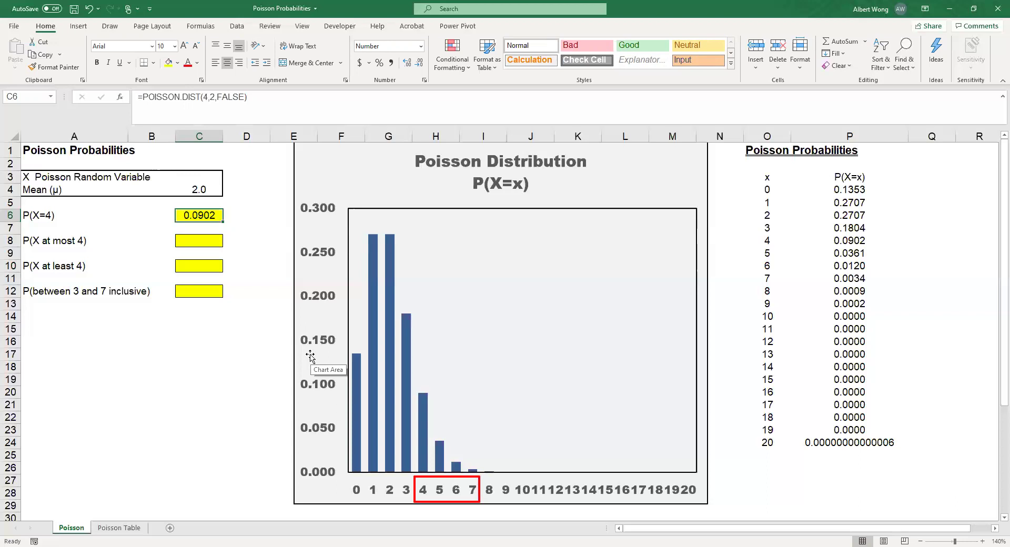
left_click(119, 527)
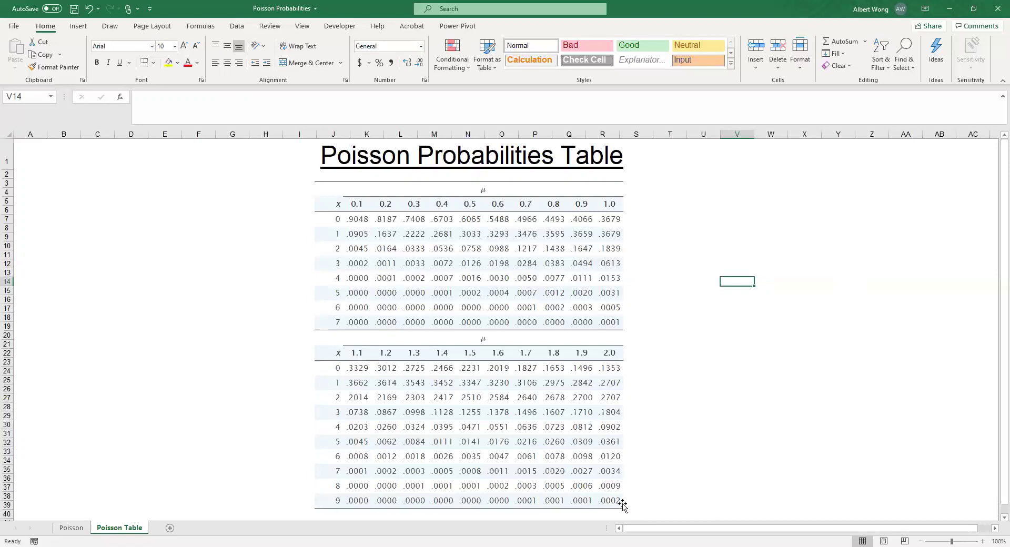
left_click(80, 532)
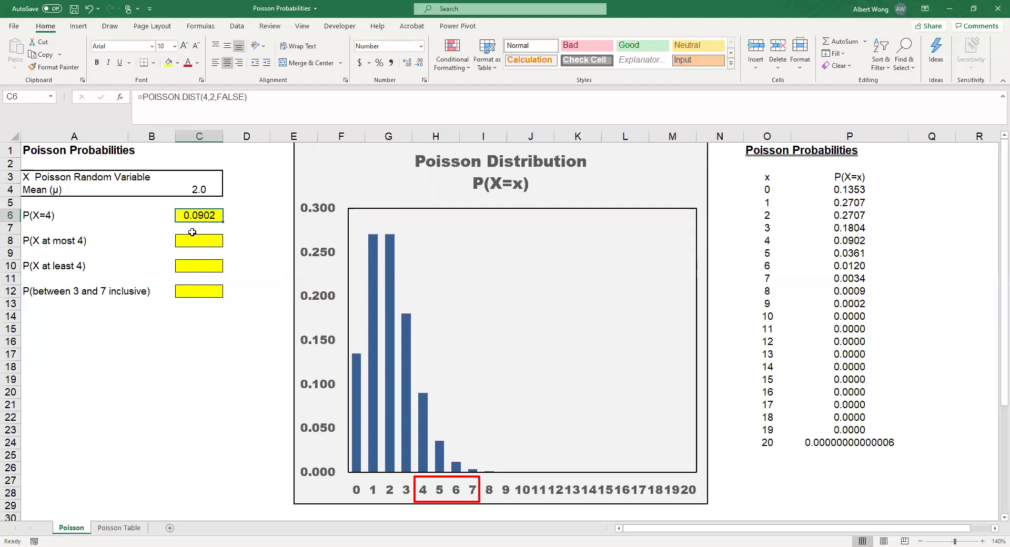
left_click(454, 479)
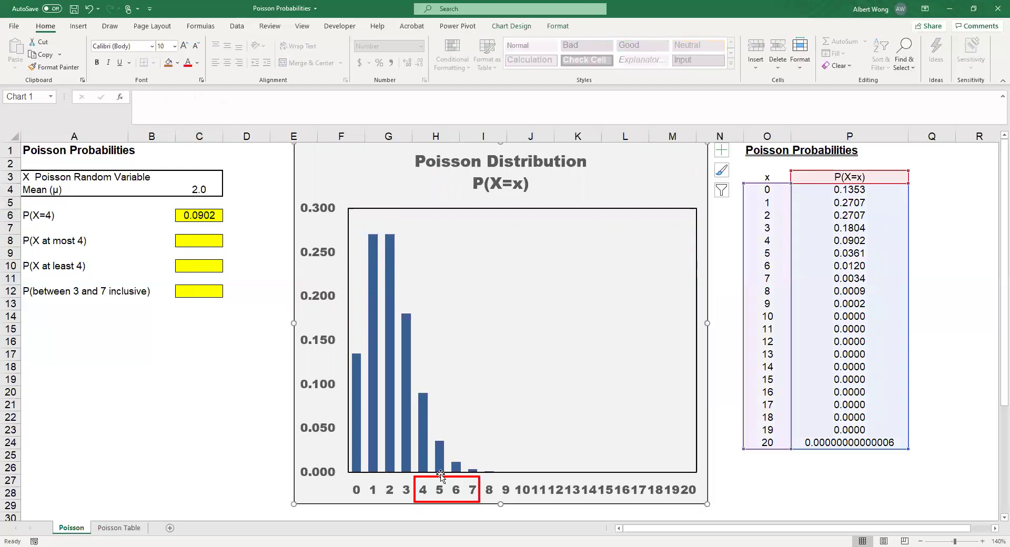
- Shift the chart right so the red box frames x labels 0 through 4
left_click(479, 502)
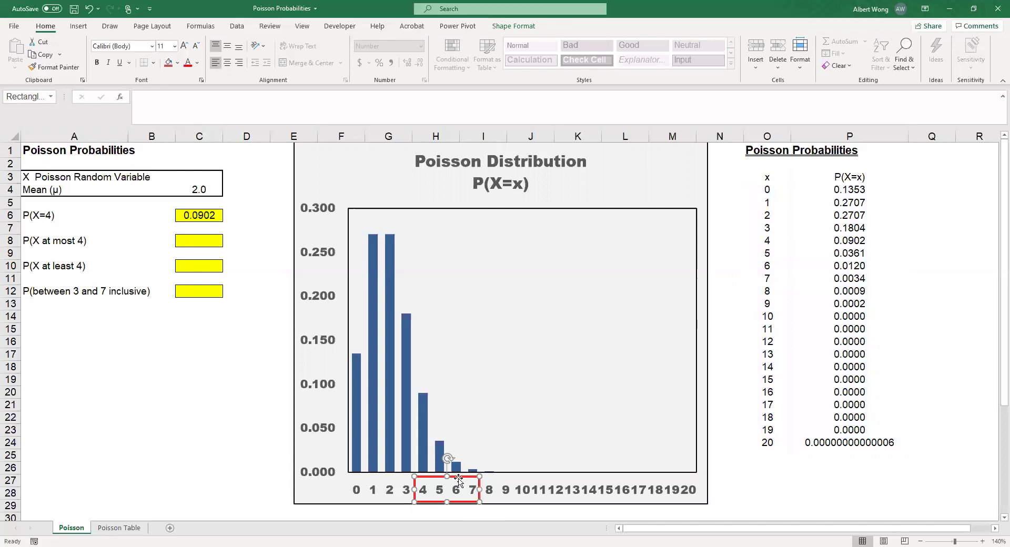
mouse_move(458, 477)
left_mouse_down()
mouse_move(448, 479)
mouse_move(463, 480)
left_mouse_up()
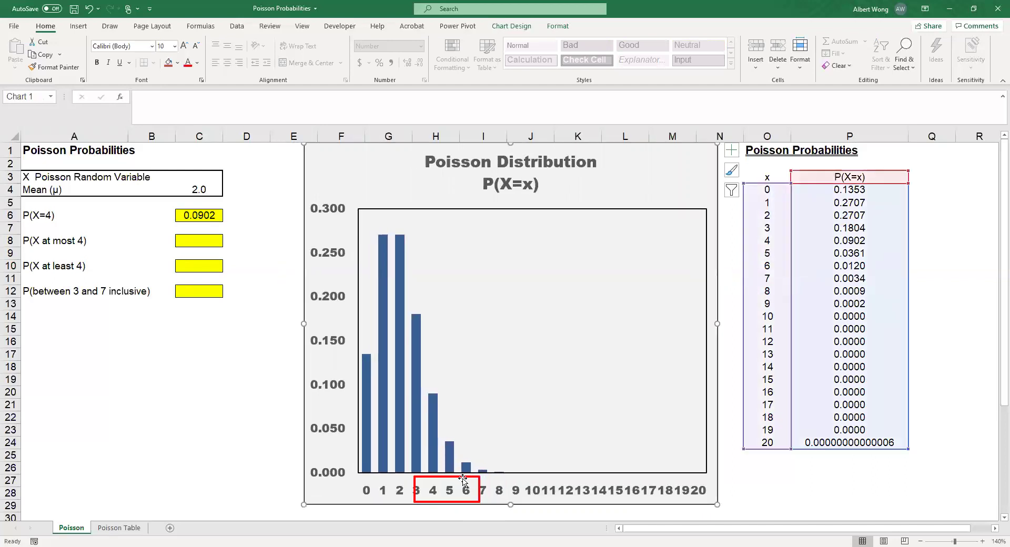
left_click(426, 477)
left_click_drag(426, 477, 457, 491)
left_click(434, 478)
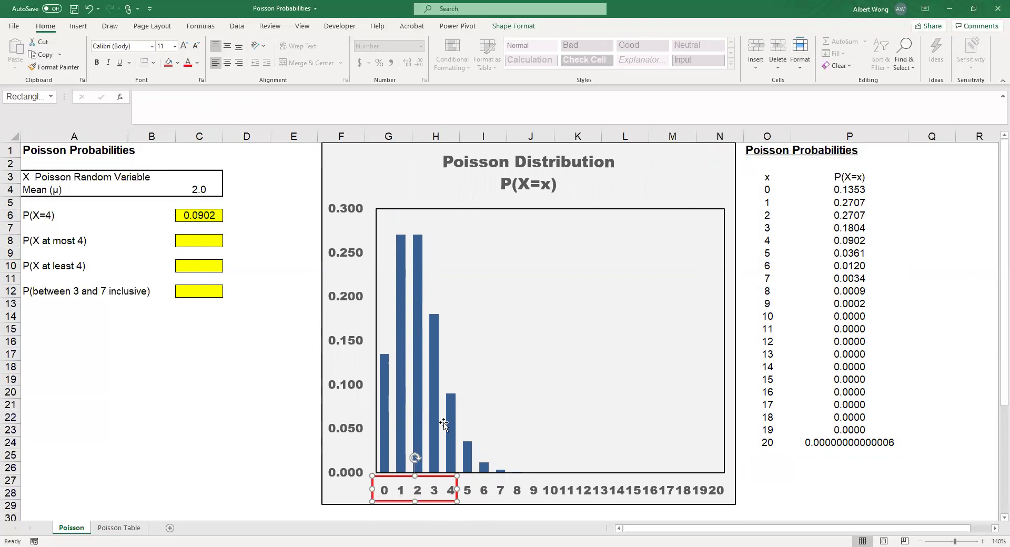
- Begin the at-most-4 formula in C8 with =poisson(4
mouse_move(458, 470)
left_click(207, 244)
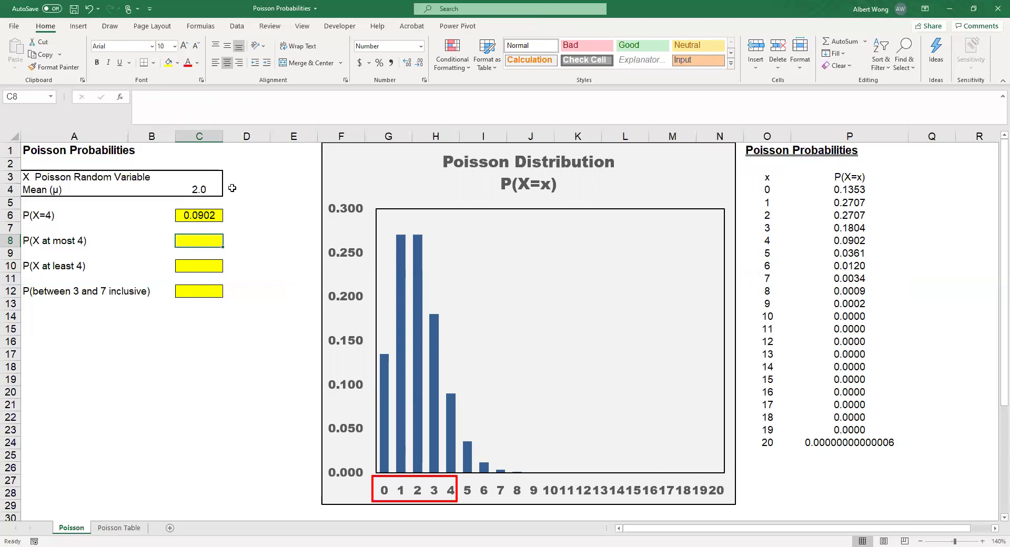
type("=")
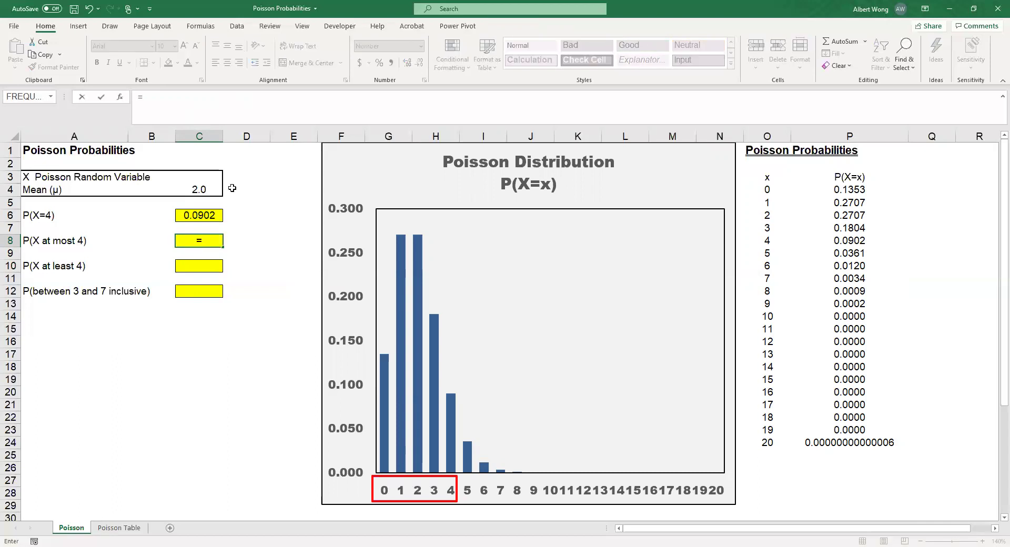
type("poisson")
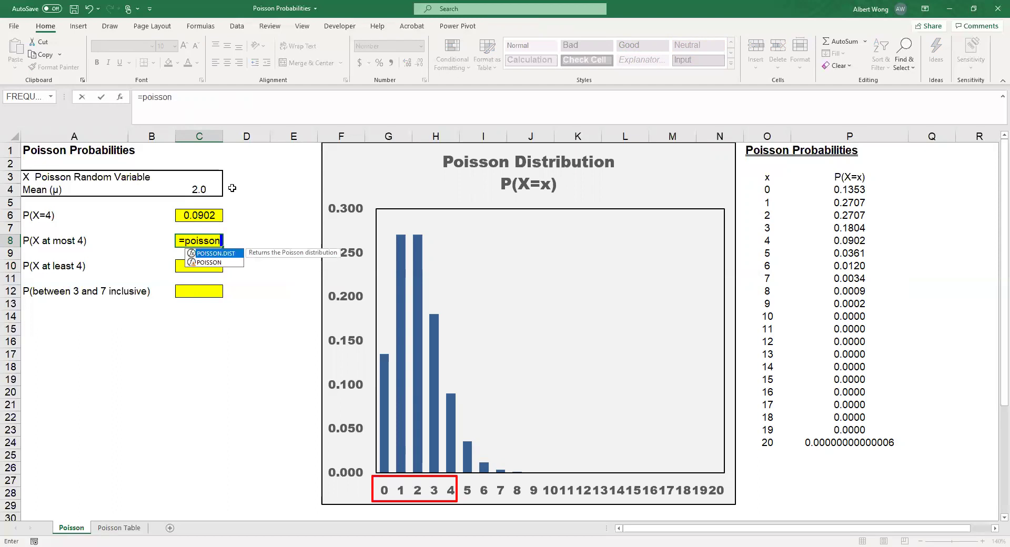
type("(4")
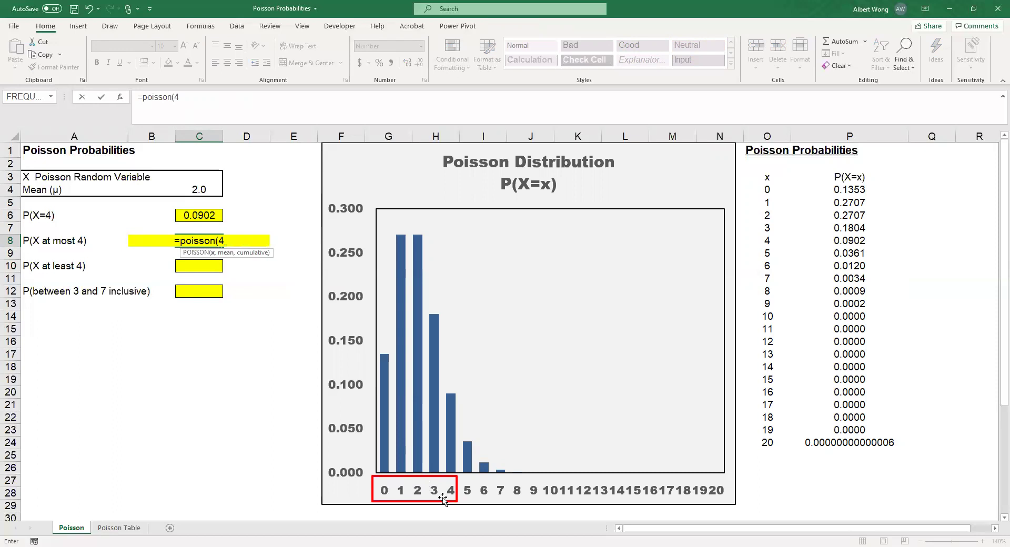
- Complete C8's formula as =POISSON(4,2,TRUE) for the cumulative probability up to 4
left_click(210, 101)
type(",")
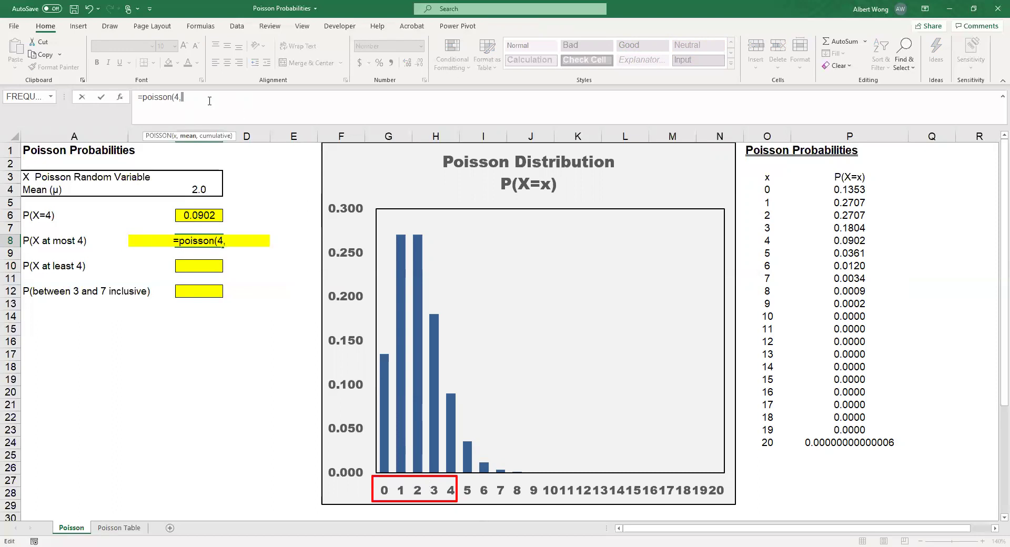
type("2,")
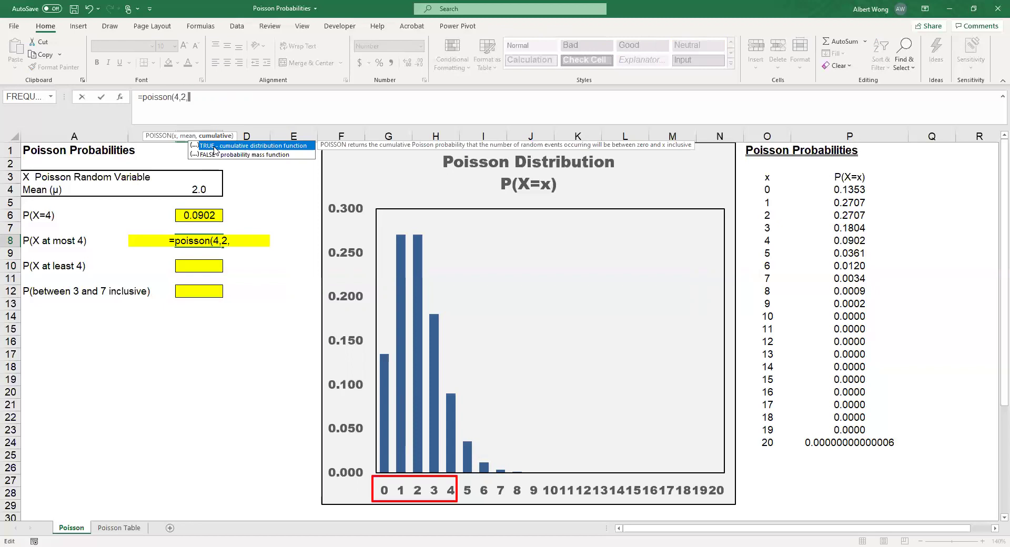
type("true)")
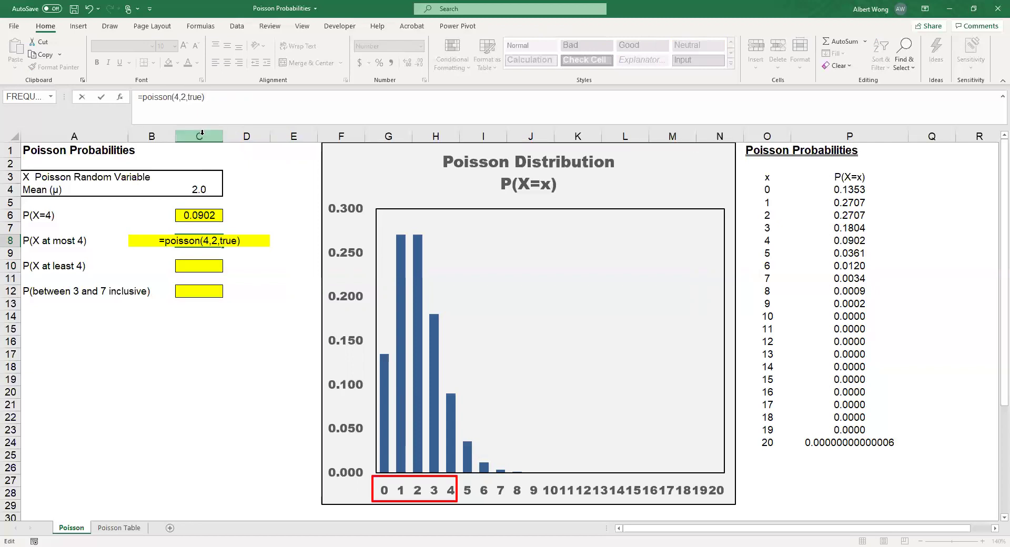
key("Return")
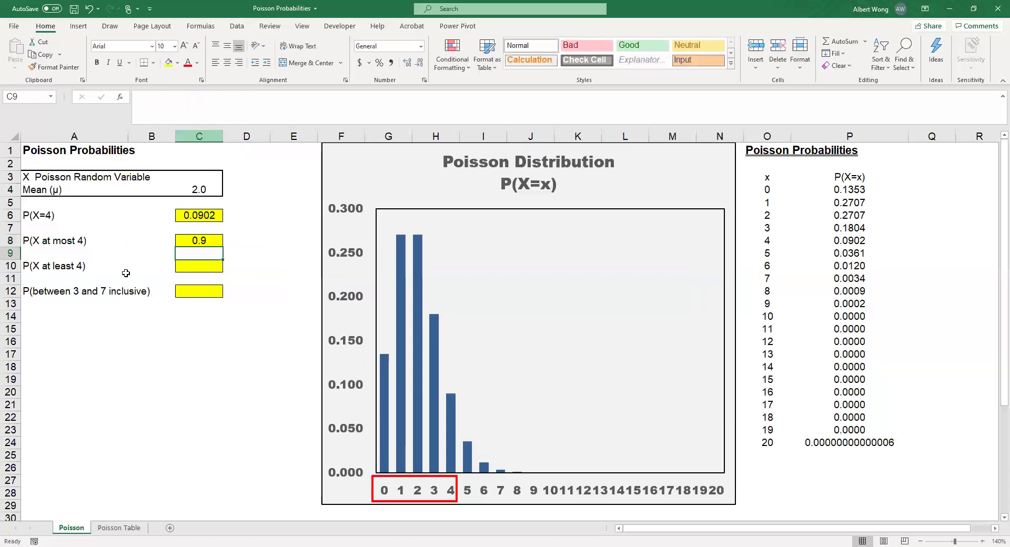
- Format answer cells C8:C12 to four decimals so C8 shows 0.9473
left_click_drag(204, 241, 203, 292)
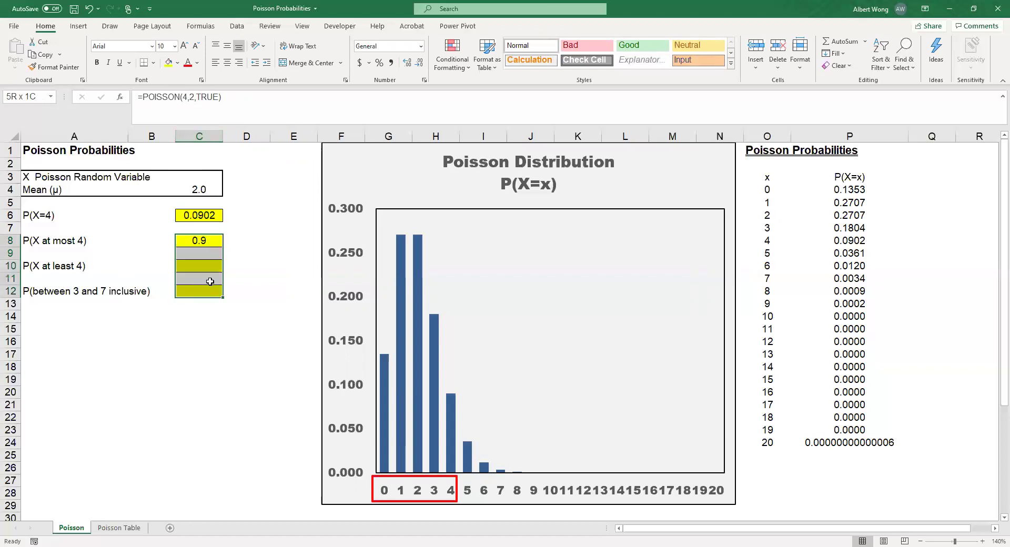
left_click(407, 63)
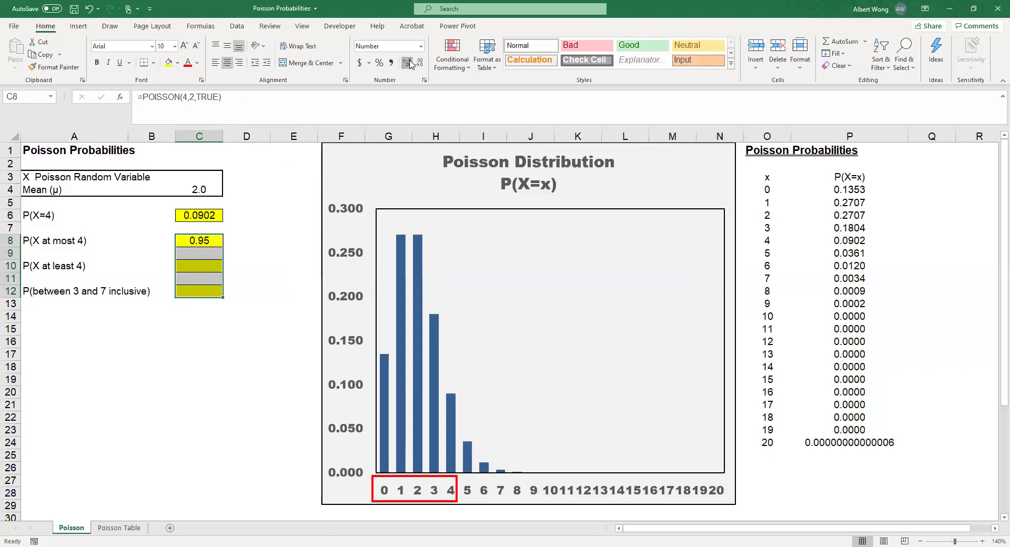
left_click(407, 63)
left_click(408, 62)
left_click(191, 240)
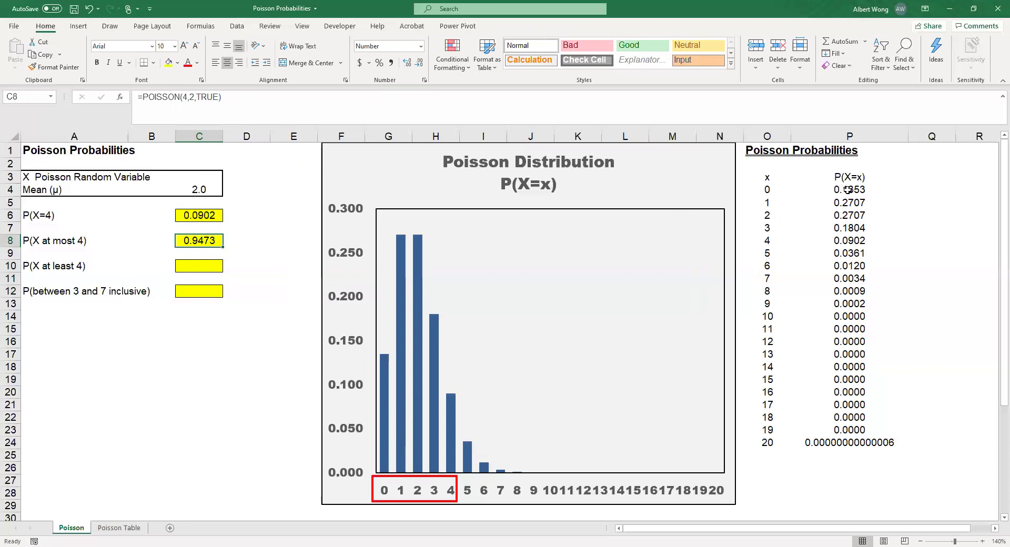
left_click_drag(847, 189, 849, 242)
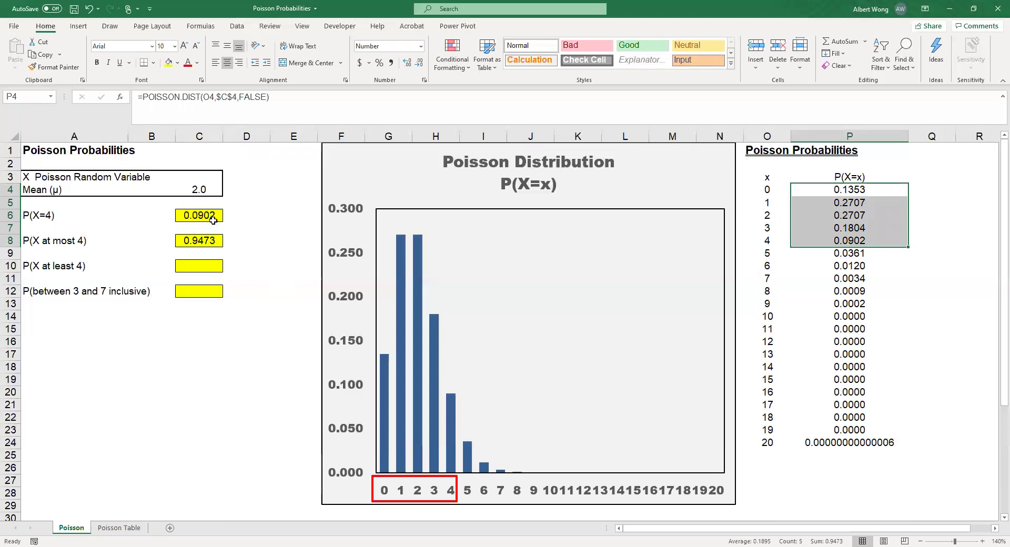
left_click(56, 268)
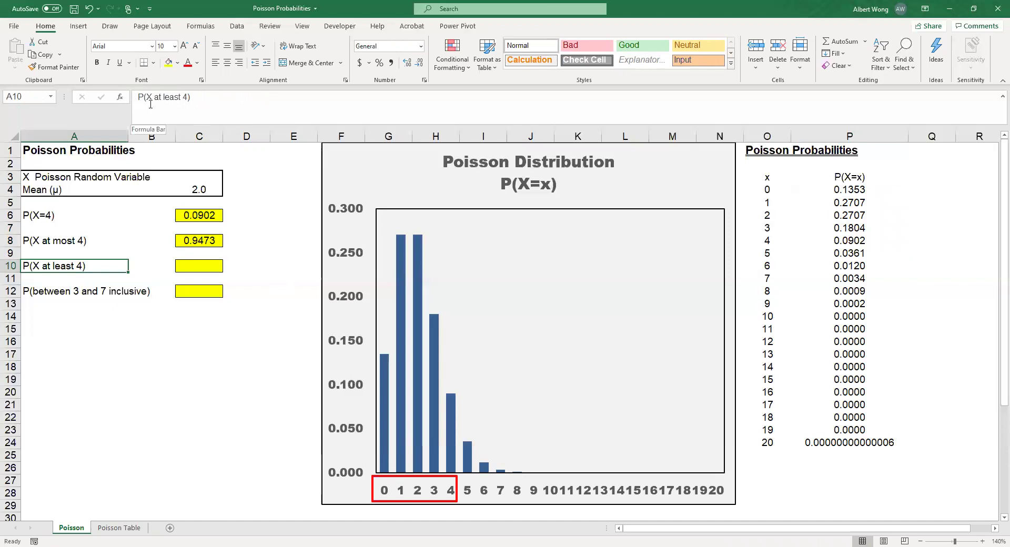
- Move the red box to start at label 4 and stretch it past label 20
left_click(206, 261)
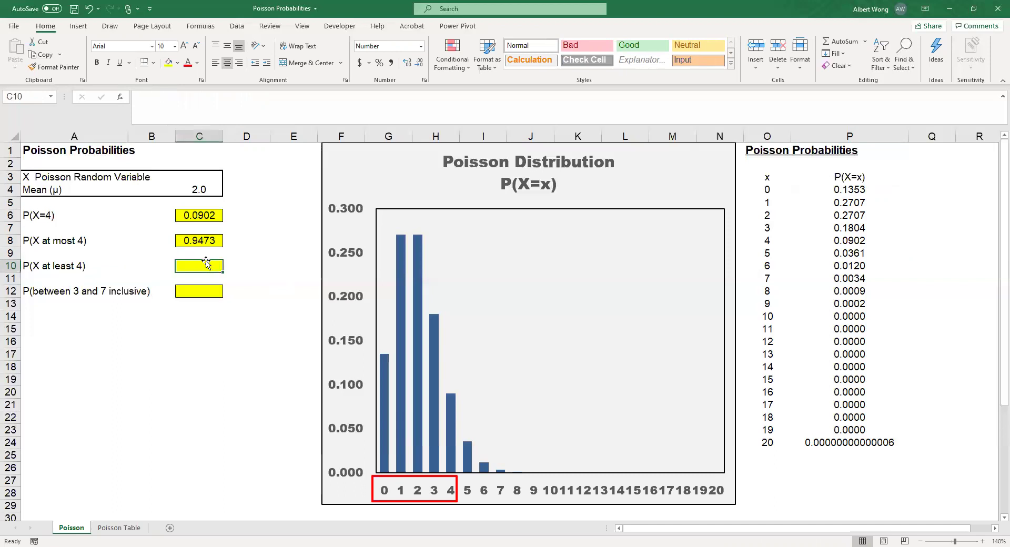
left_click(425, 480)
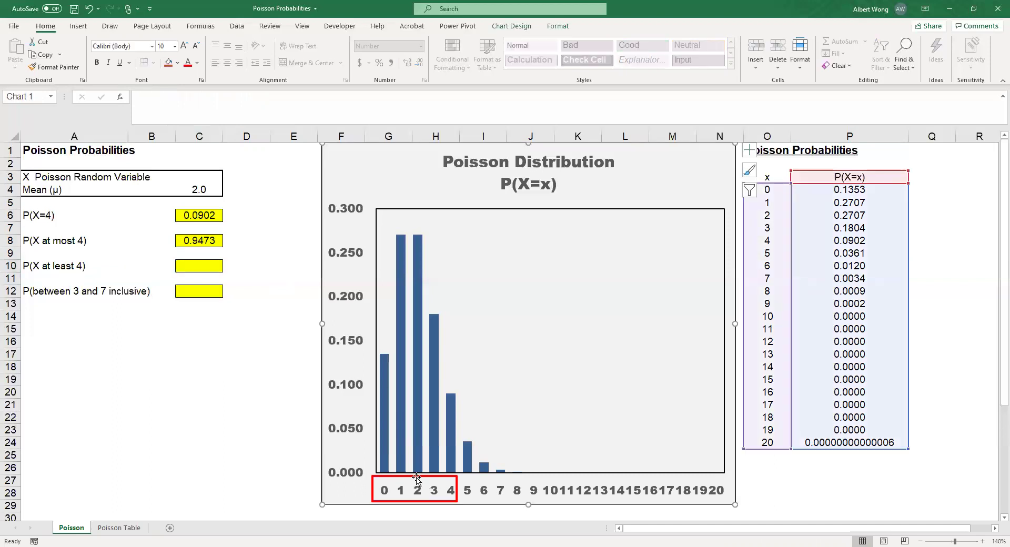
left_click(404, 494)
left_click(455, 502)
left_click(451, 477)
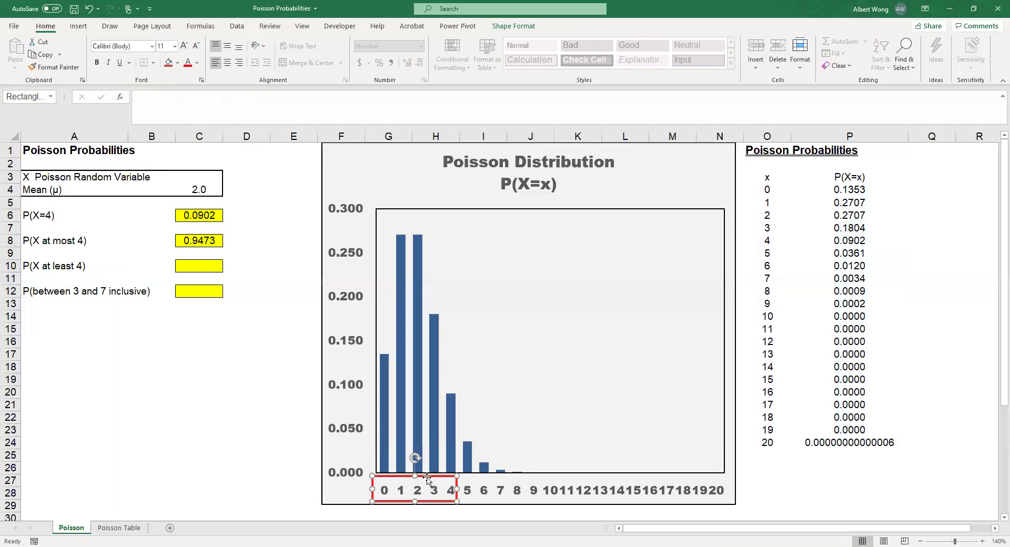
left_click_drag(427, 477, 499, 477)
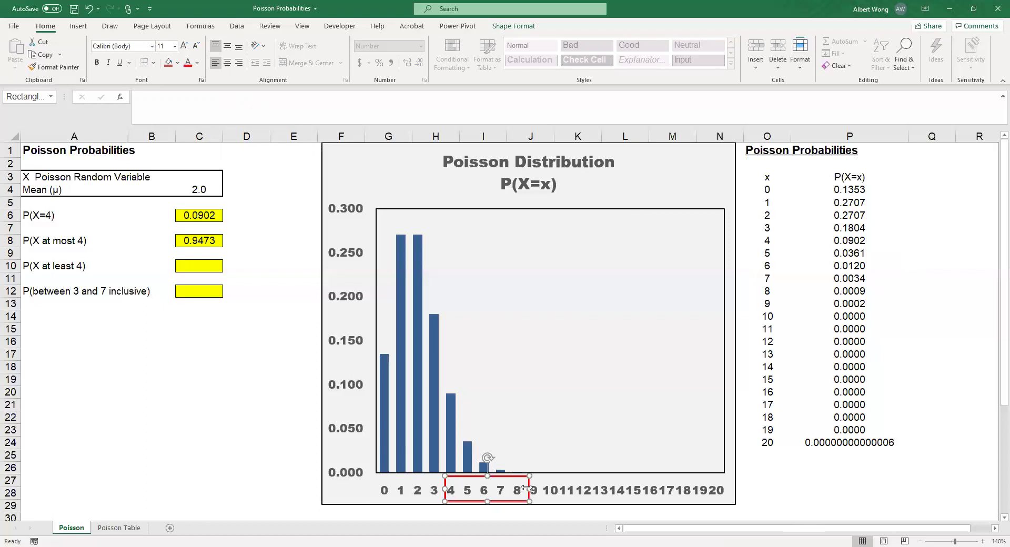
left_click_drag(531, 489, 727, 489)
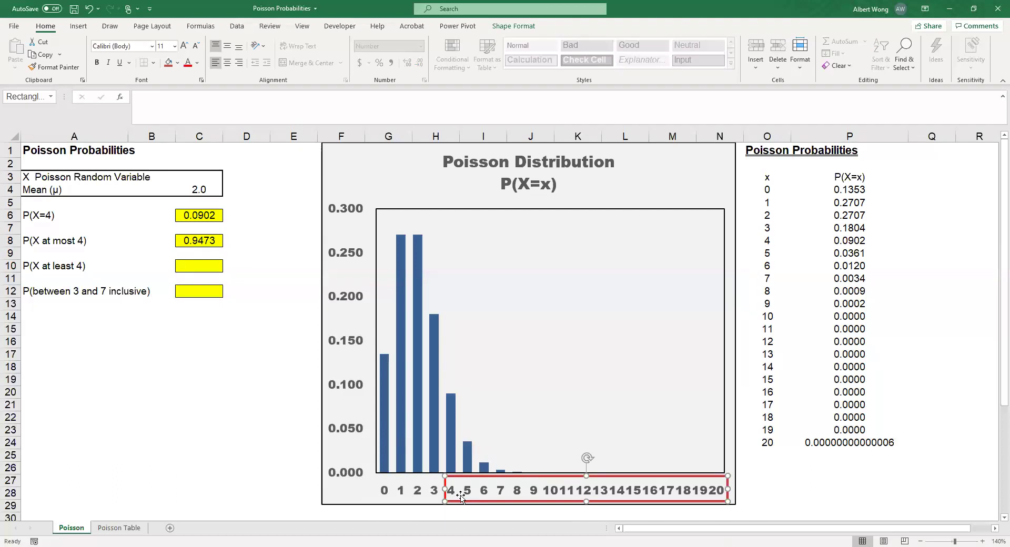
- Enter =1-POISSON.DIST(3,2,TRUE) in C10, giving 0.1429 for at least 4
left_click(195, 267)
type("=")
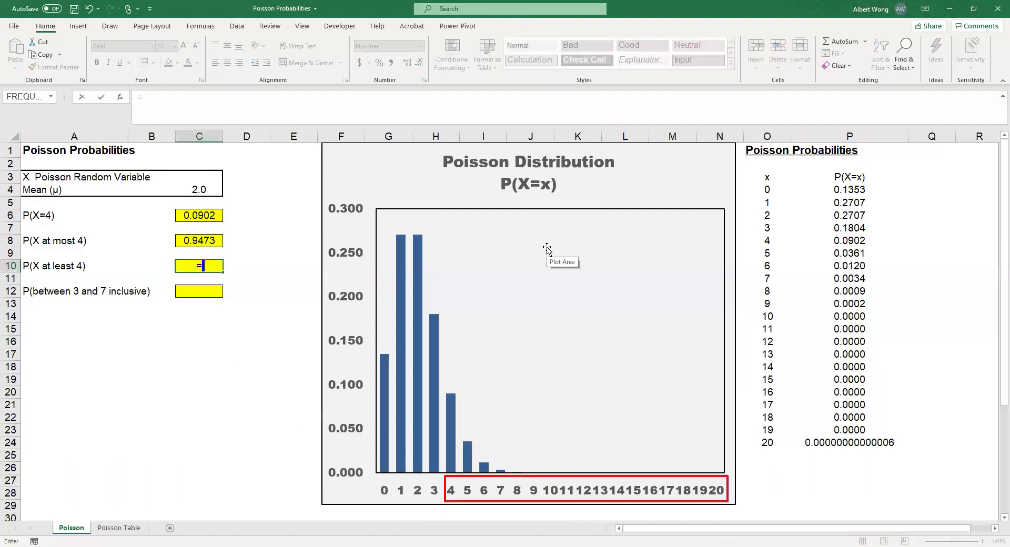
type("1-P(")
key("BackSpace")
key("BackSpace")
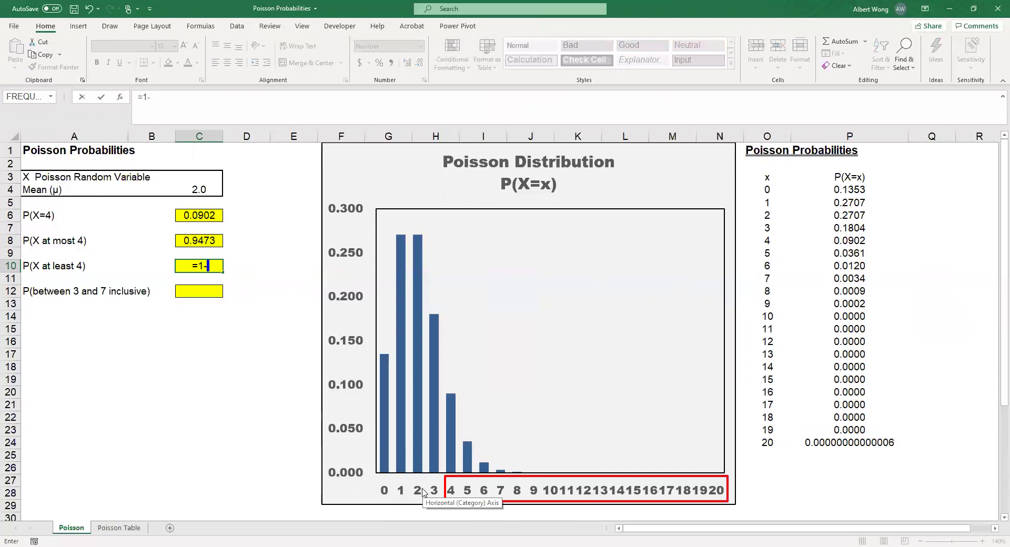
type("po")
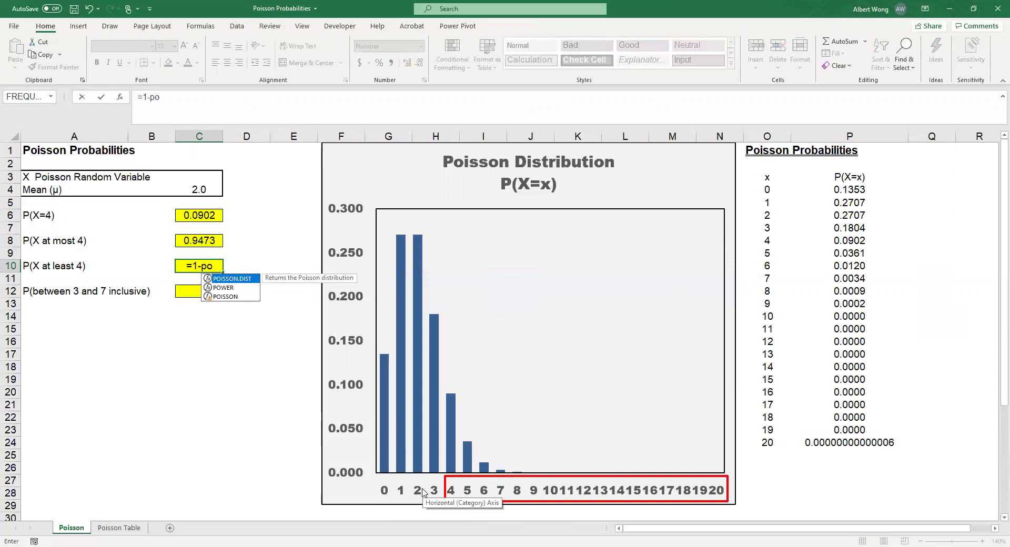
type("isson.")
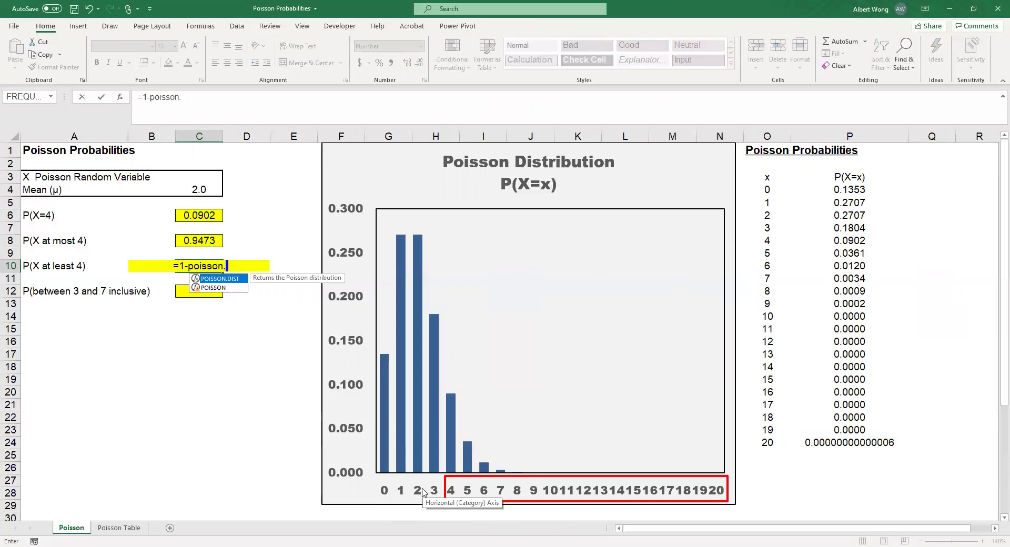
type("dist(")
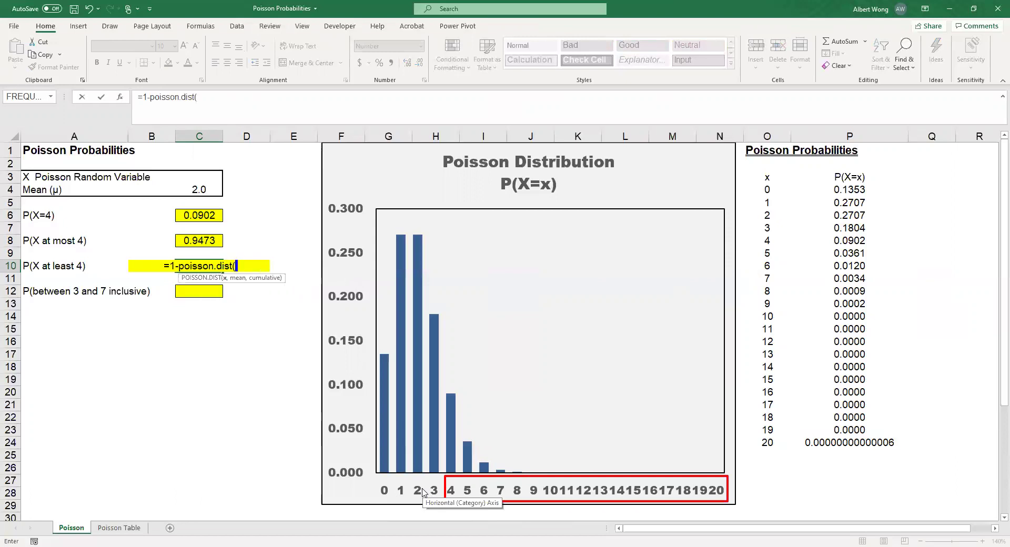
type("3")
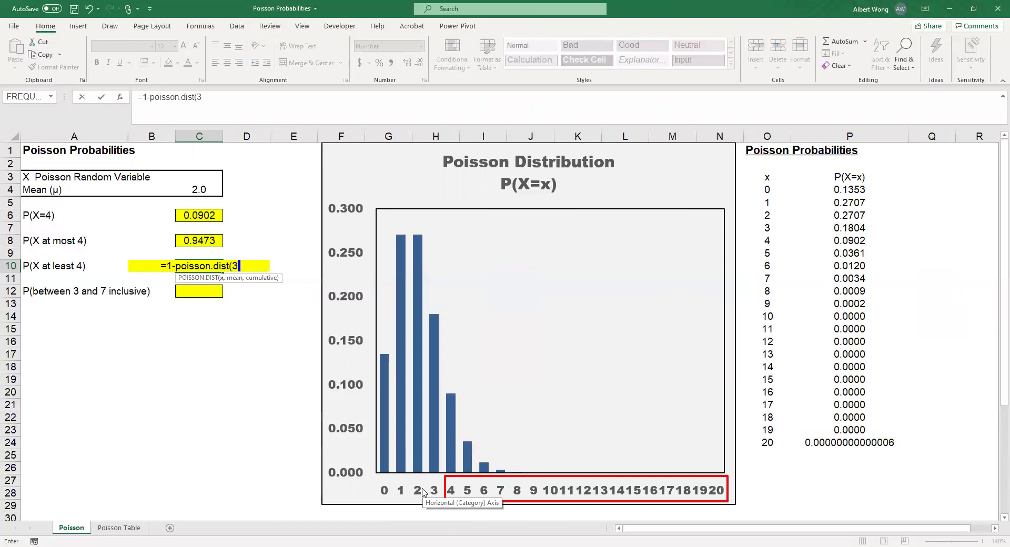
type(",2,true)")
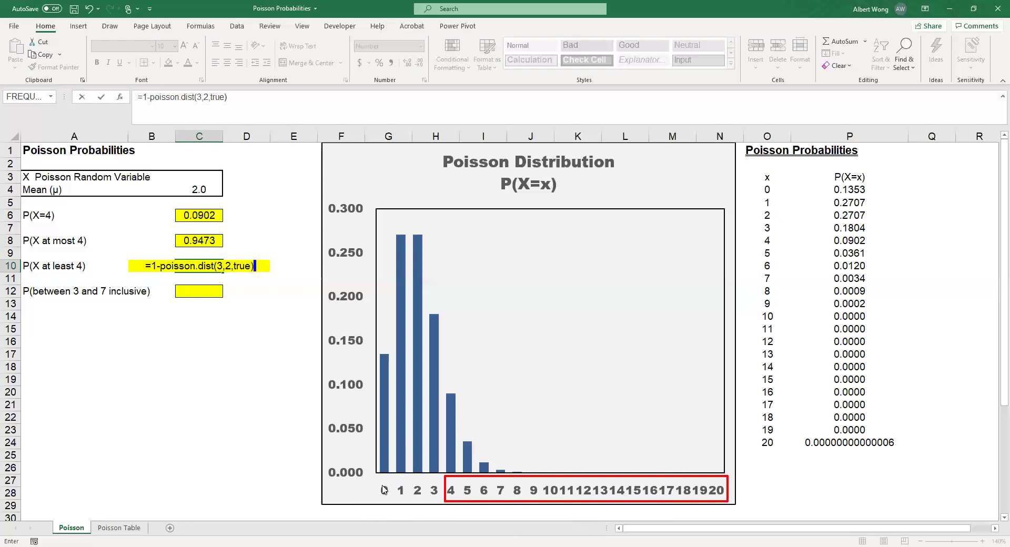
key("Return")
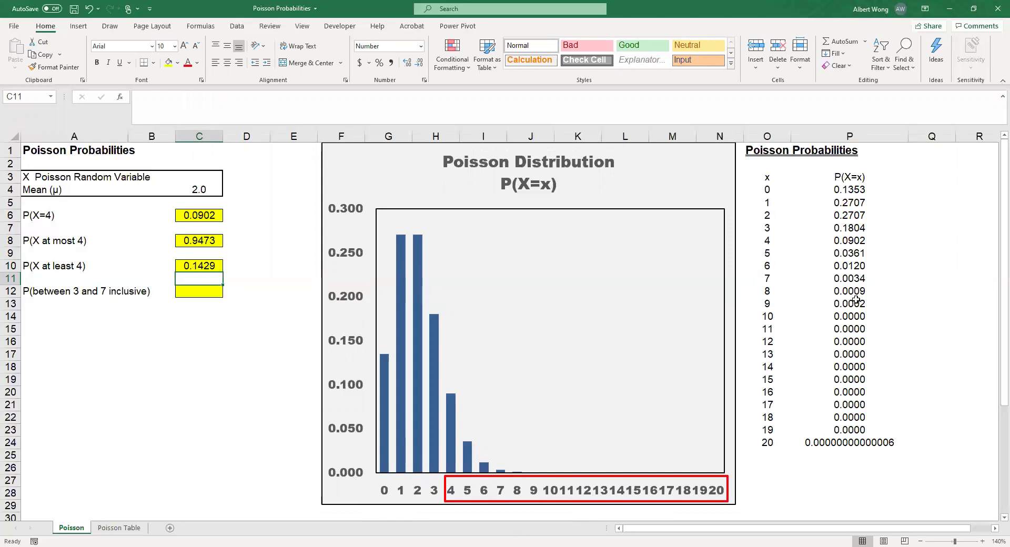
left_click(854, 240)
left_click_drag(853, 240, 847, 300)
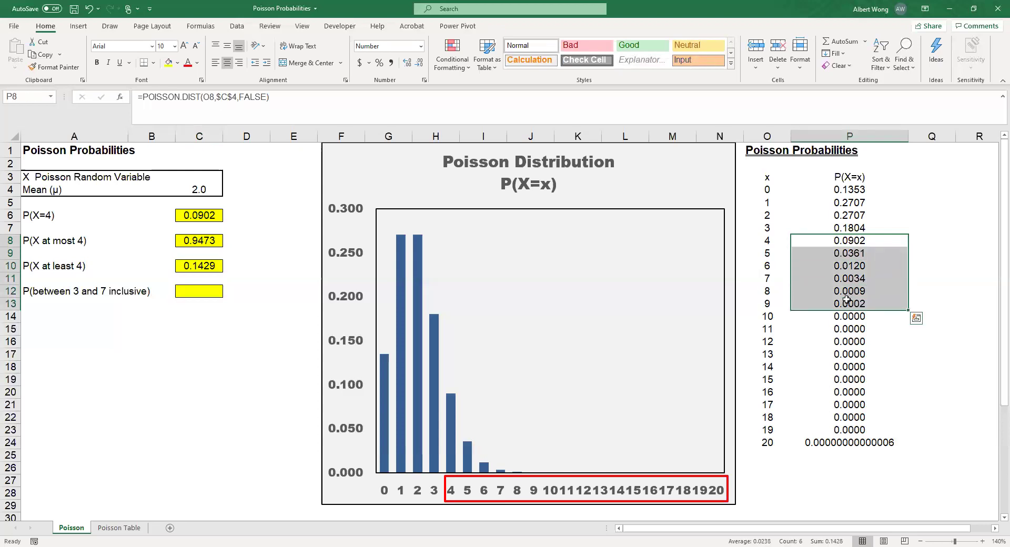
left_click(197, 291)
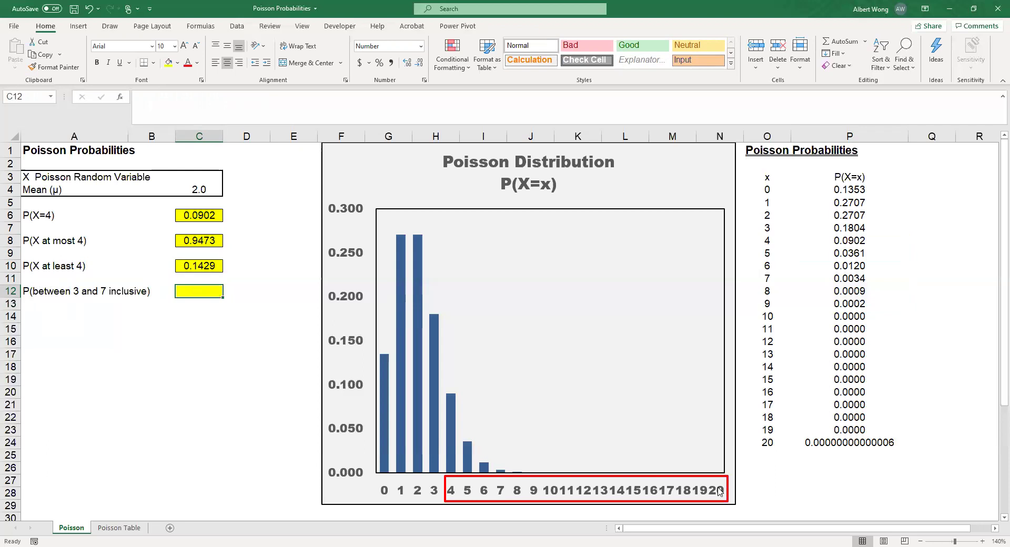
- Slide the red box left to start at label 3 and shrink it to end at 7
left_click(638, 479)
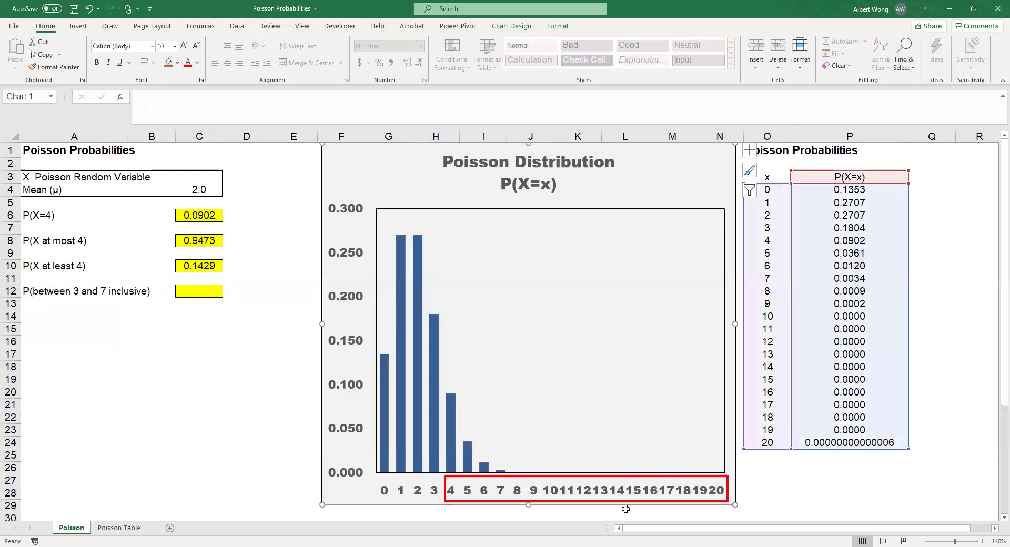
left_click(632, 501)
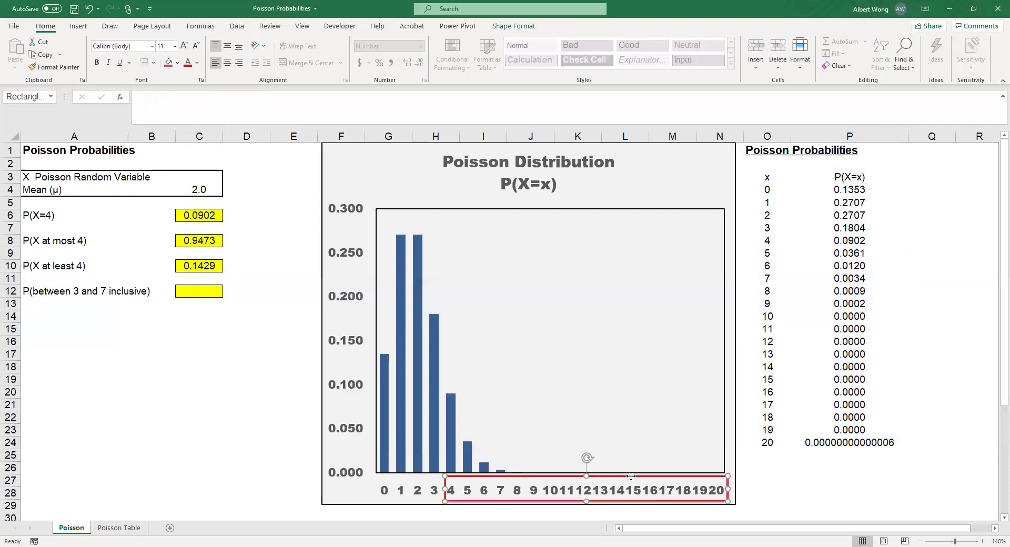
left_click_drag(631, 476, 615, 476)
left_click_drag(713, 490, 510, 484)
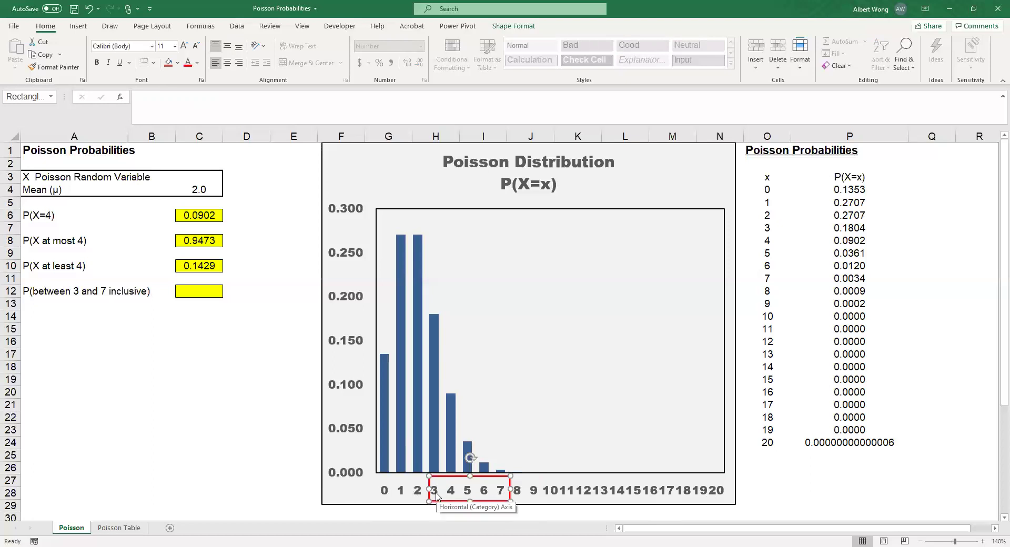
- Enter =poisson.dist(7,2,ture)-poisson.dist(2,2,true) in C12, which returns #NAME?
left_click(184, 293)
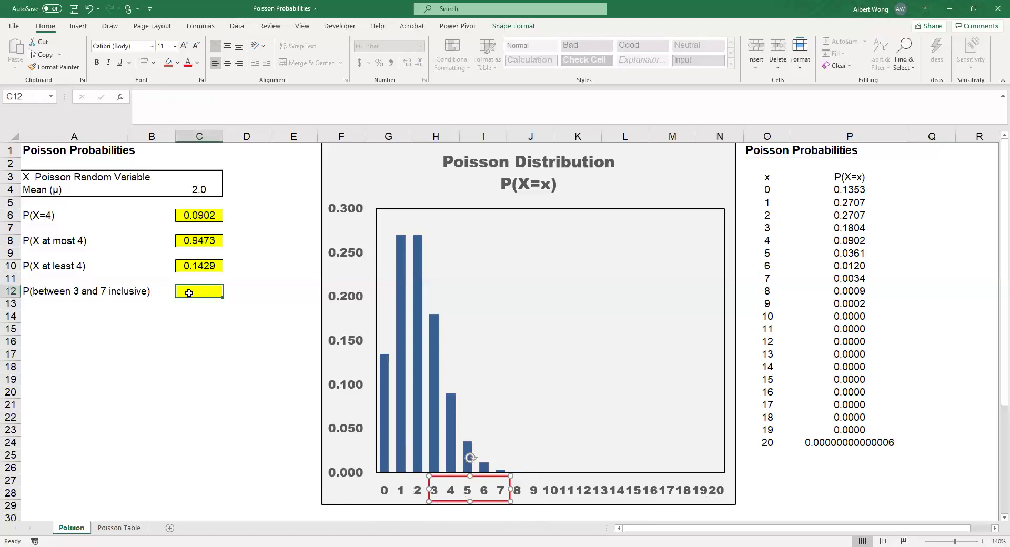
left_click(161, 97)
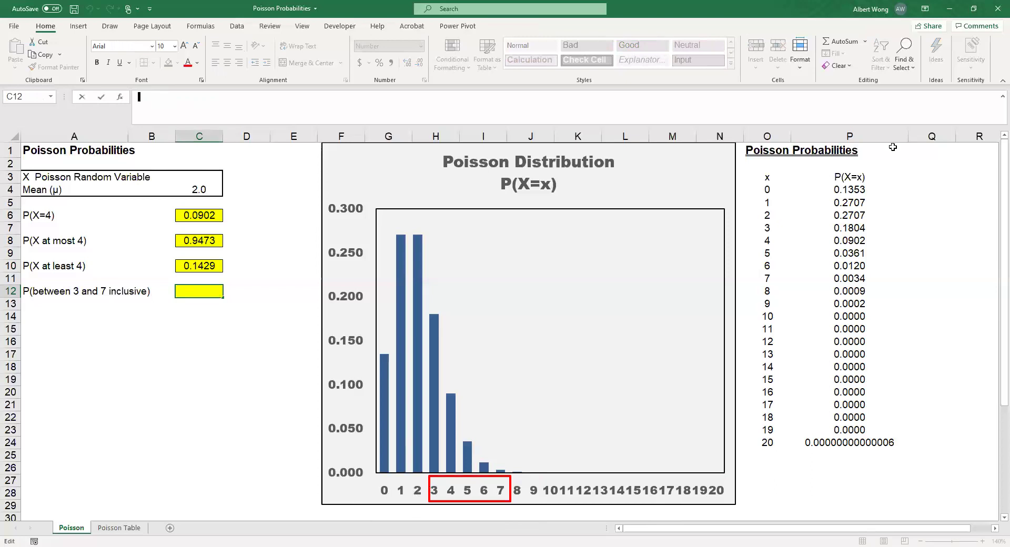
type("=")
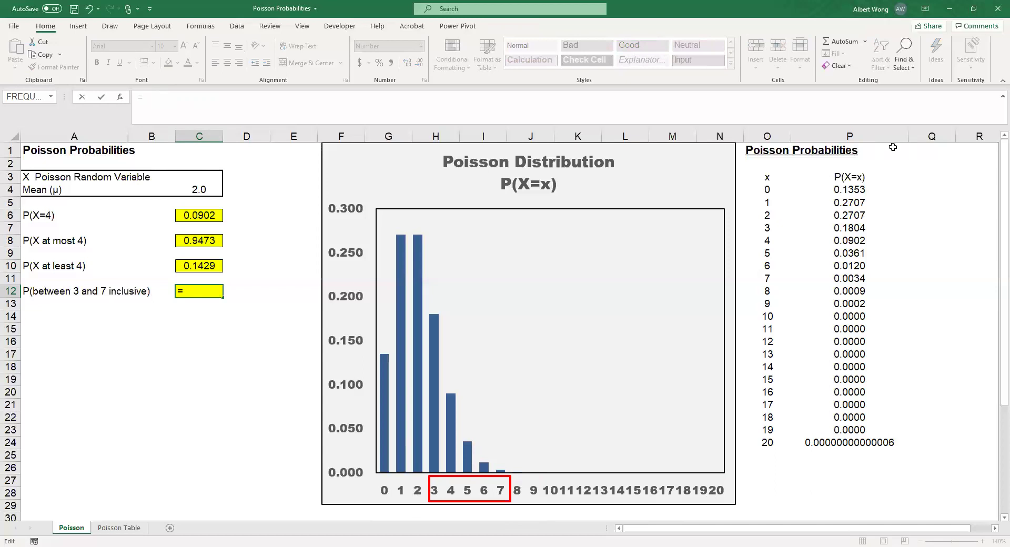
type("poisson")
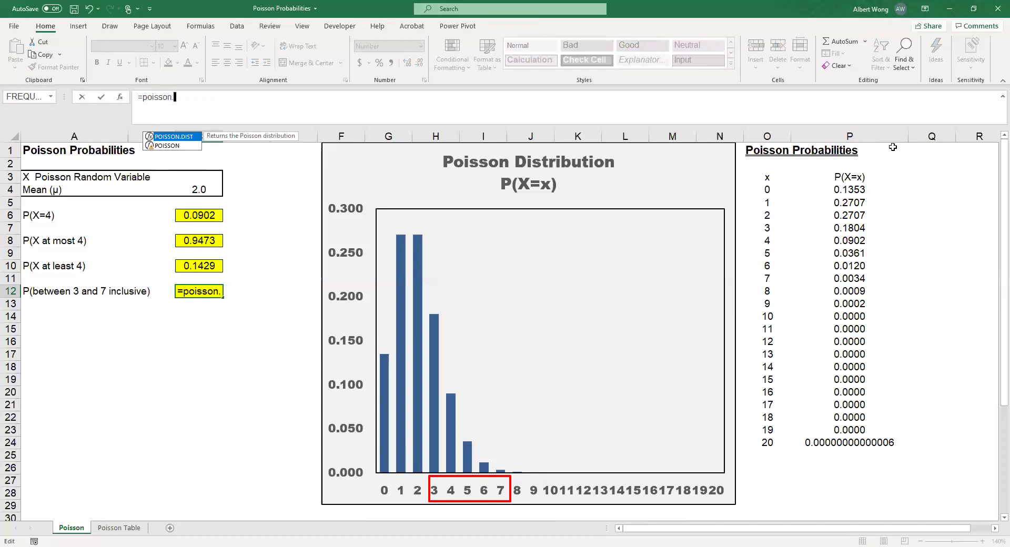
type(".dist")
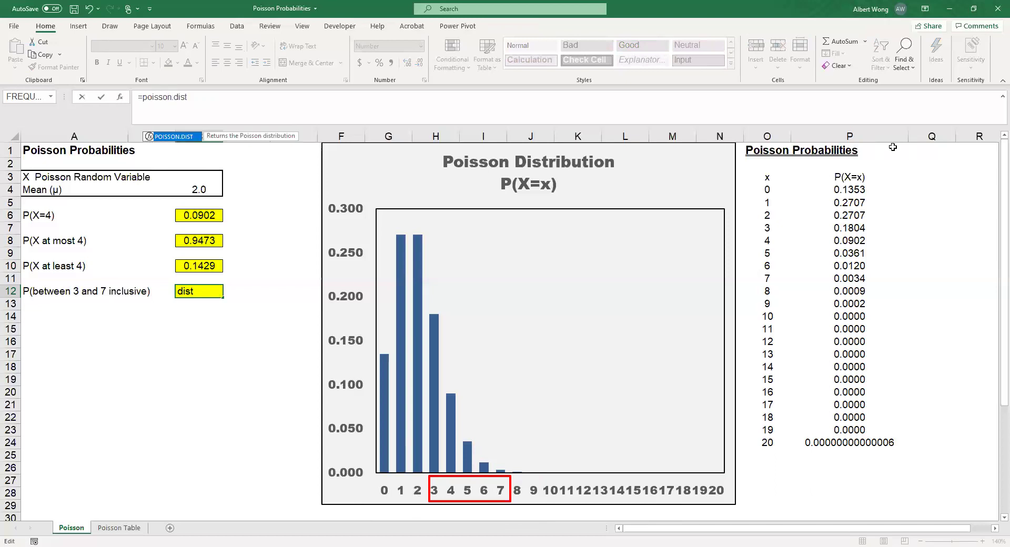
type("(7")
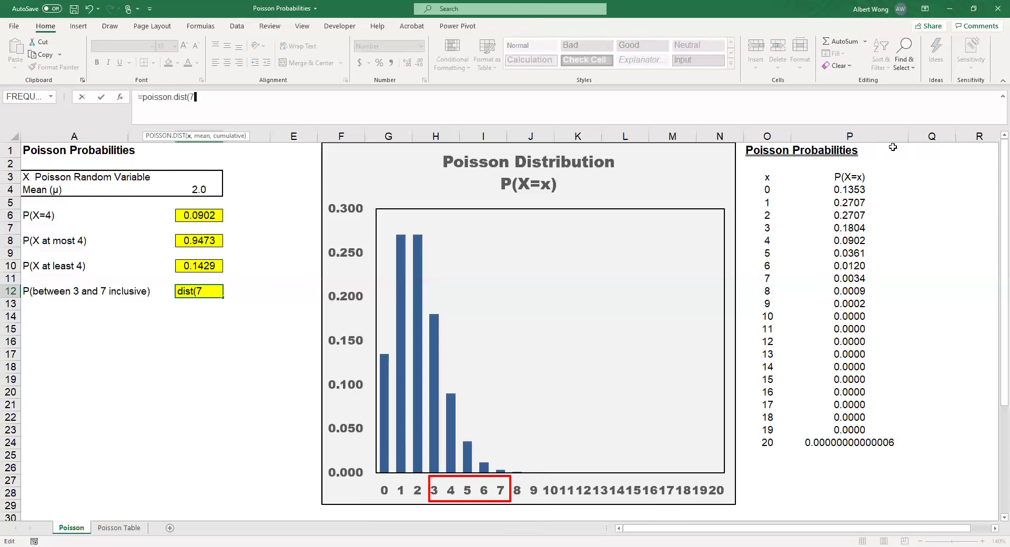
type(",2,")
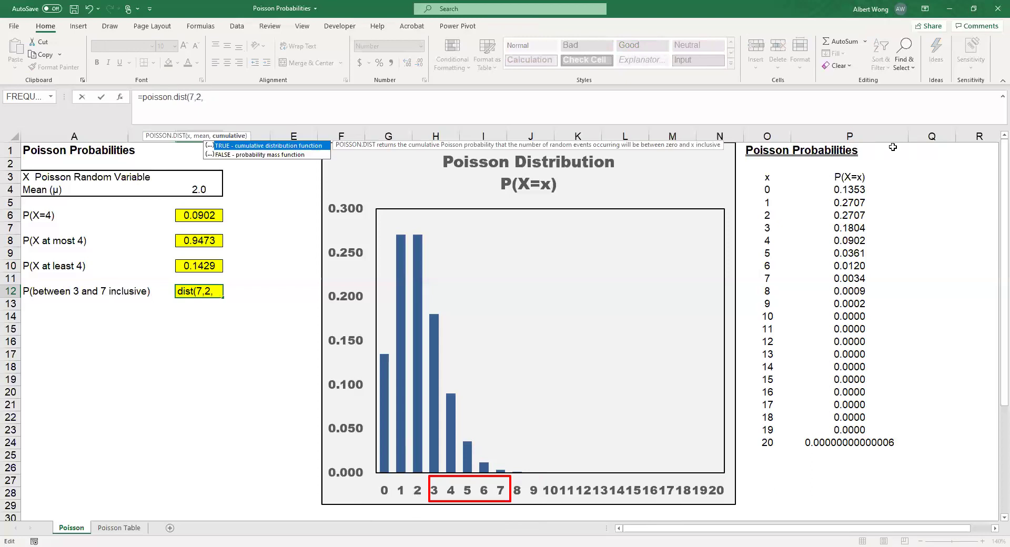
type("ture)-")
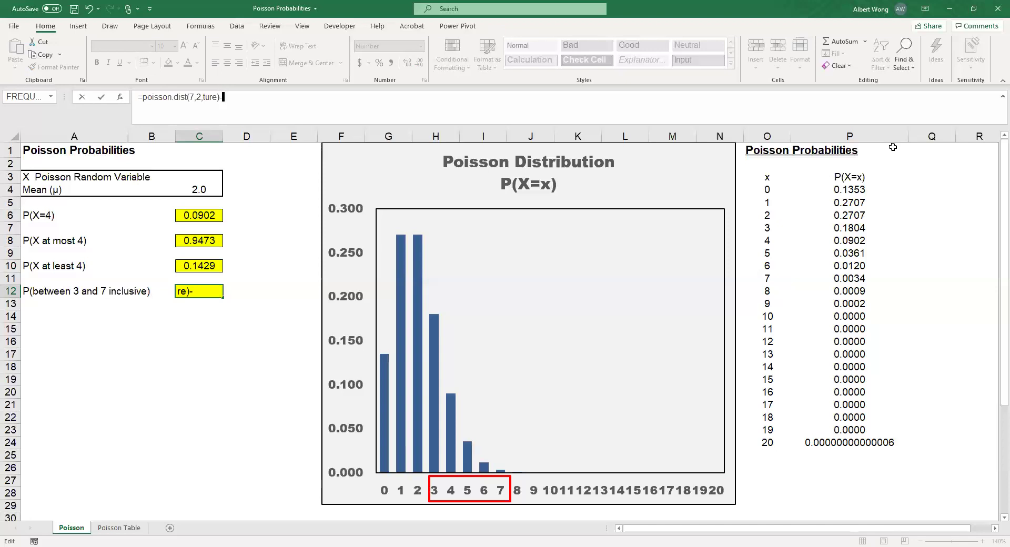
type("poisson.dist")
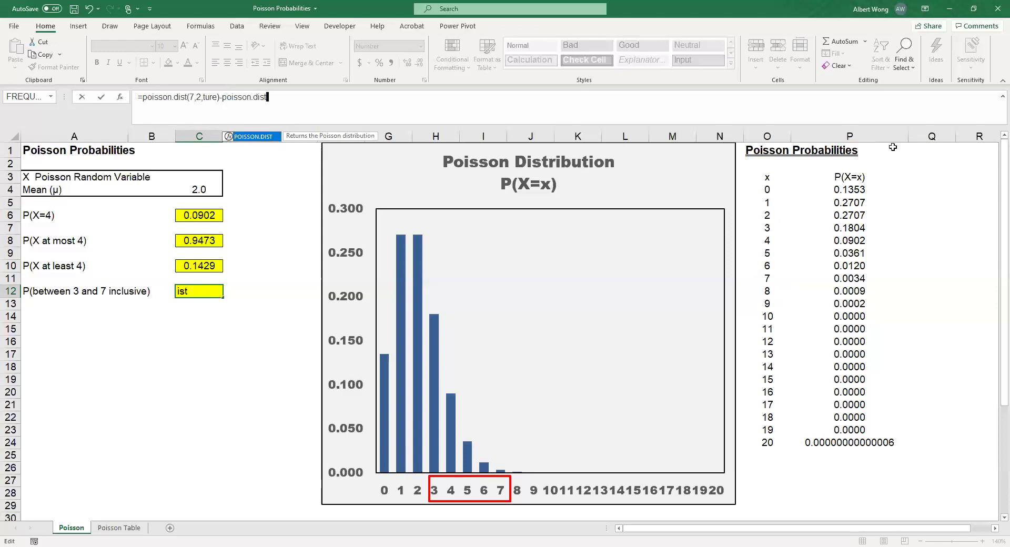
type("(")
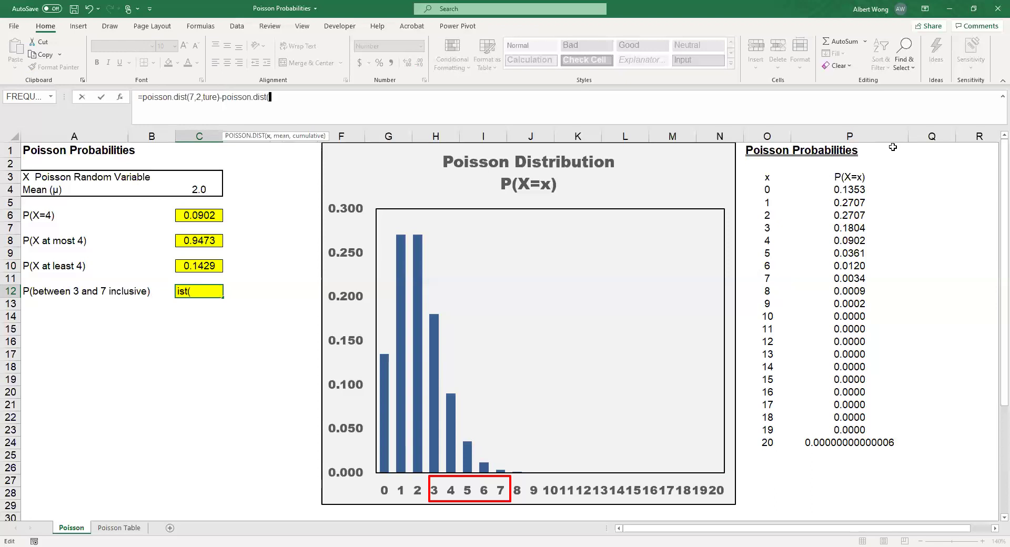
type("2,2,true)")
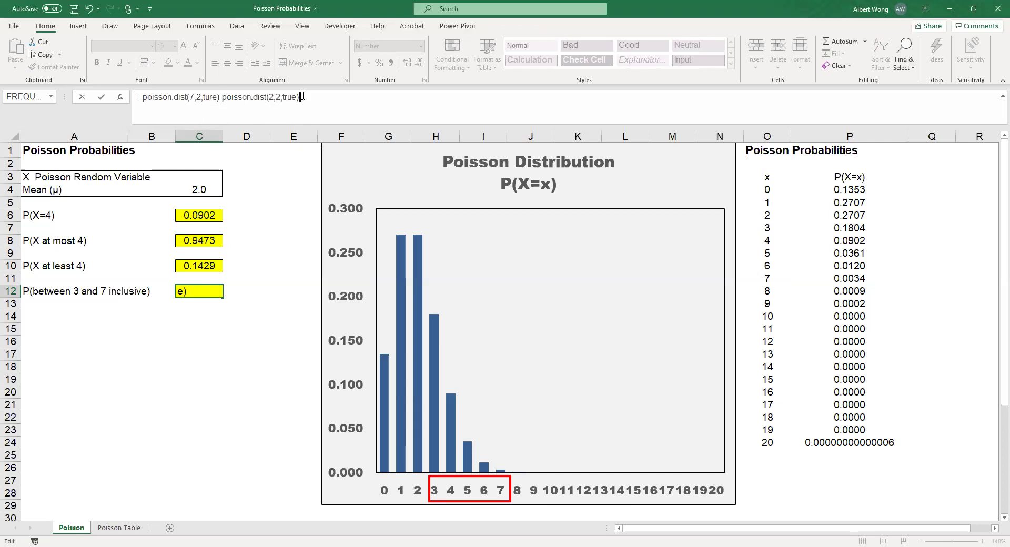
key("Return")
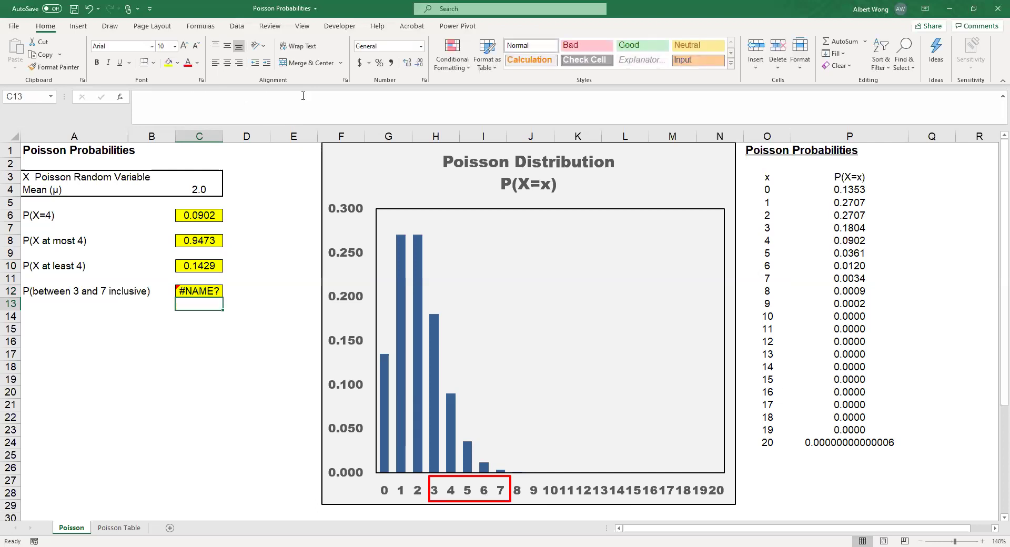
- Correct 'ture' to 'true' in C12's formula so it shows 0.3222
left_click(200, 290)
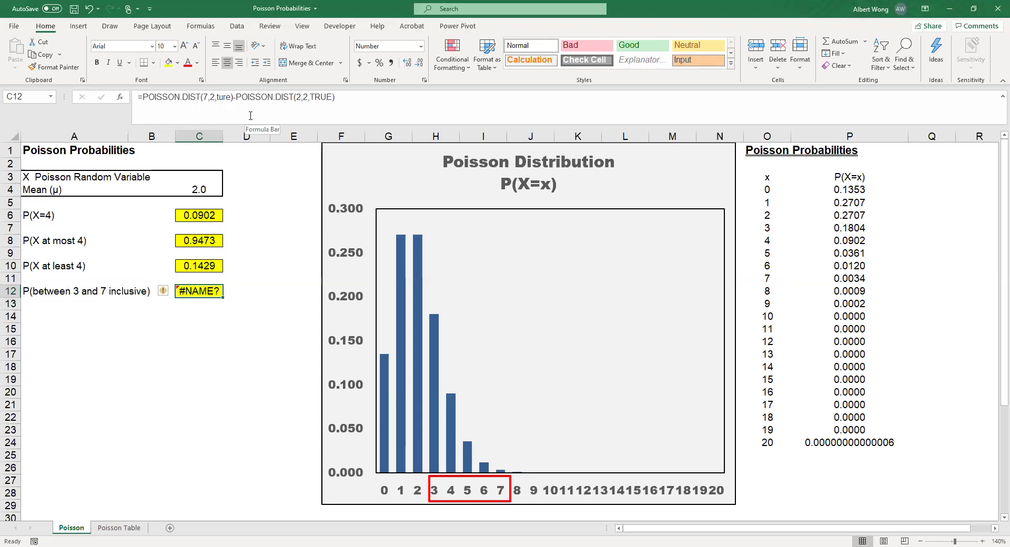
left_click(228, 96)
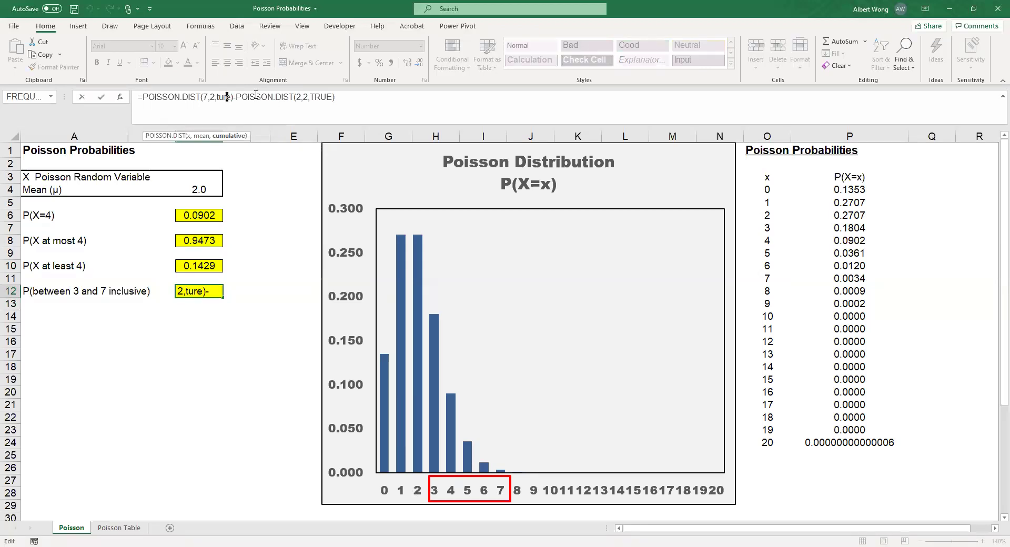
key("BackSpace")
key("BackSpace")
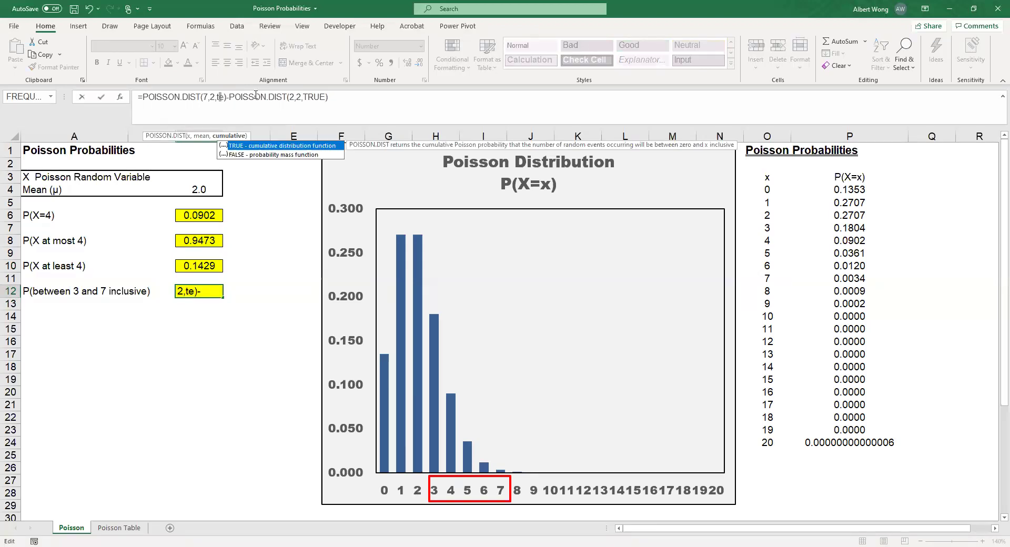
type("ru")
key("Return")
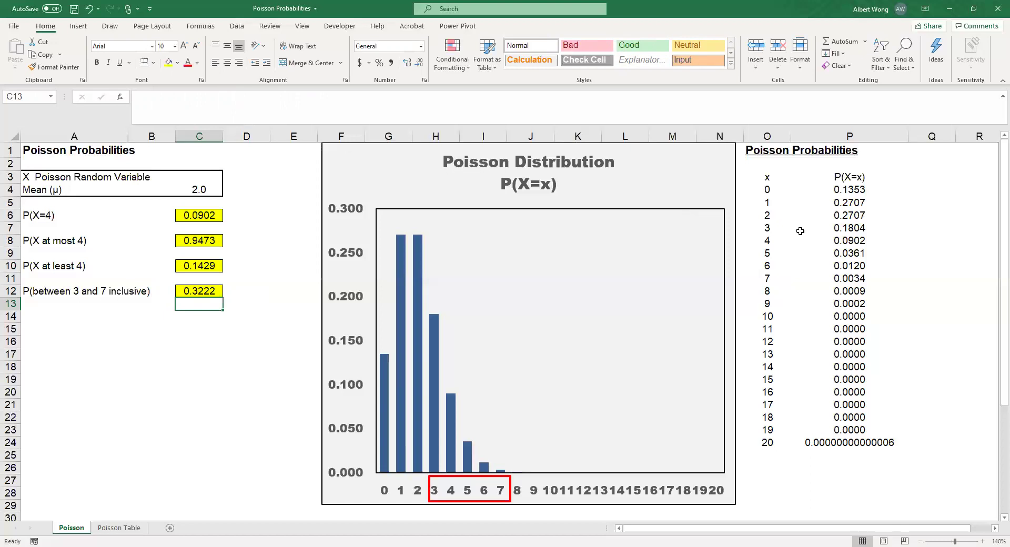
- Check the status-bar sum of P7:P11, then enter =SUM(P7:P11) in Q11 to confirm 0.3222
left_click_drag(839, 228, 842, 273)
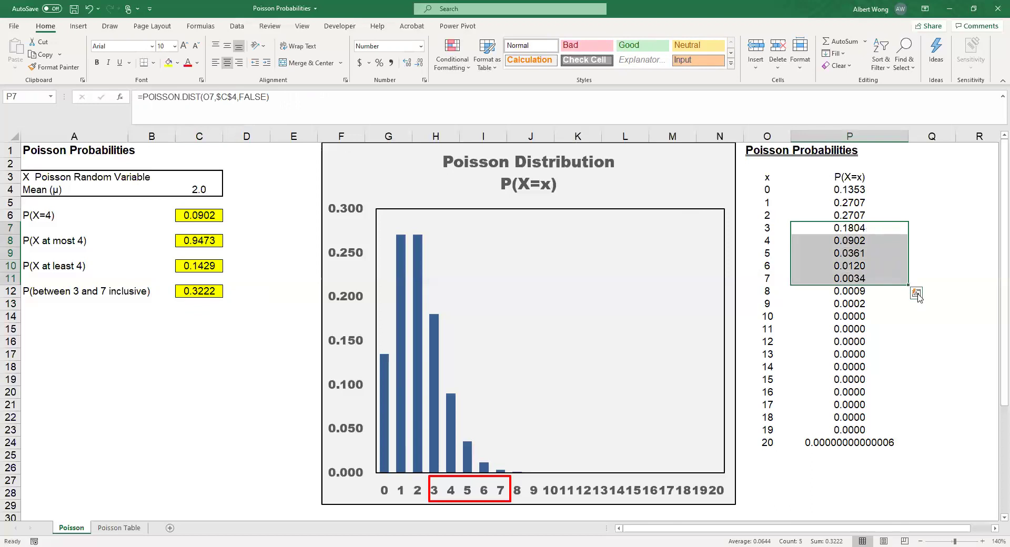
left_click(937, 280)
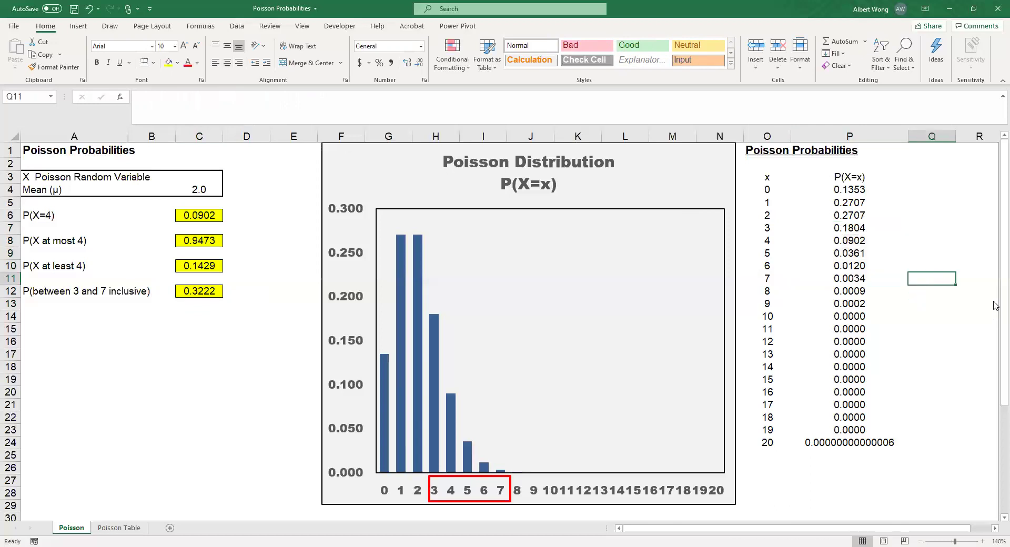
type("=sum(")
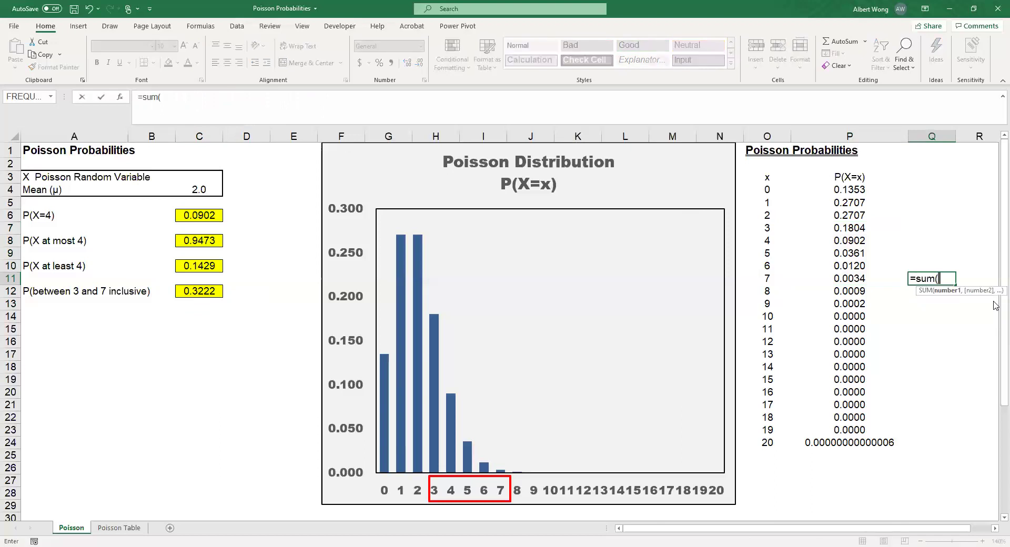
type("p")
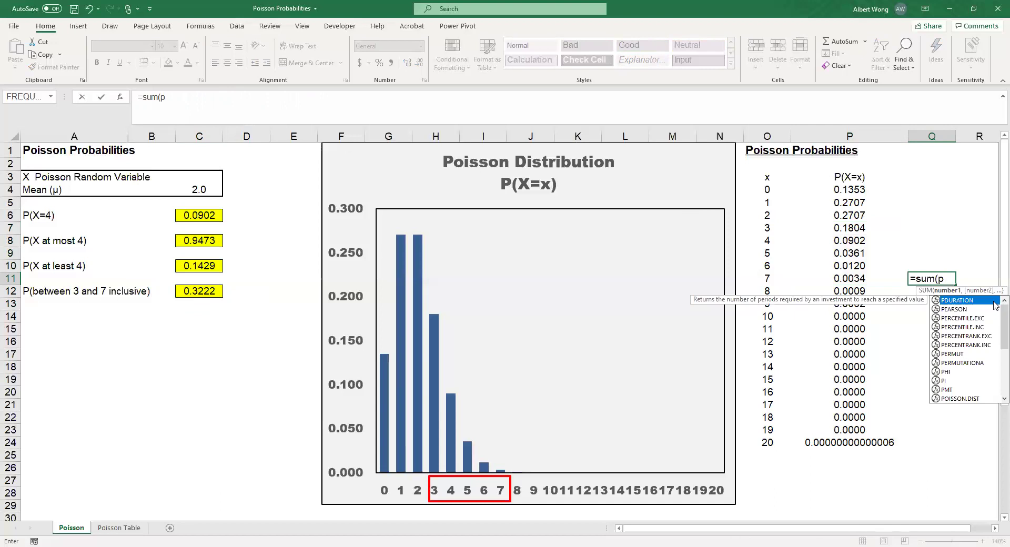
left_click(861, 228)
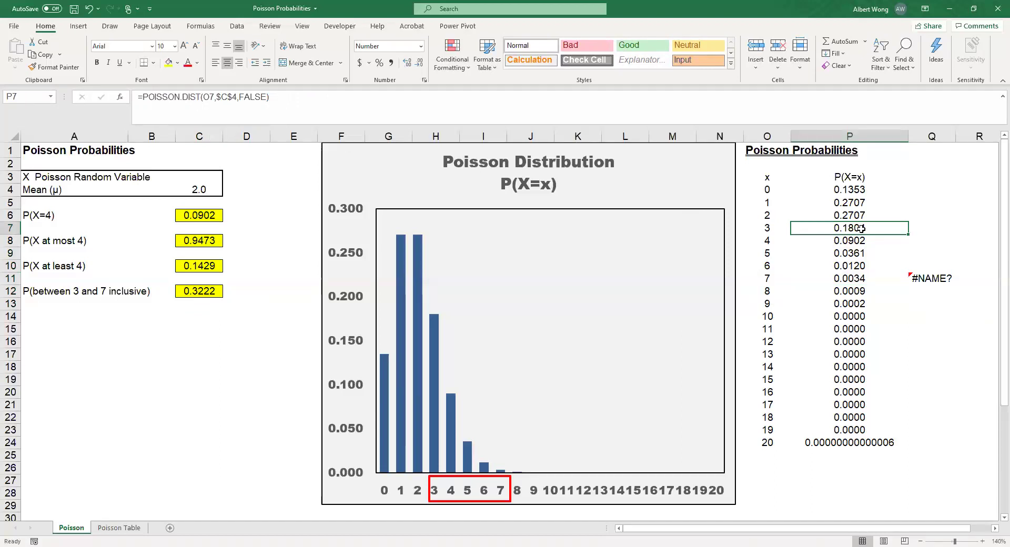
left_click(939, 277)
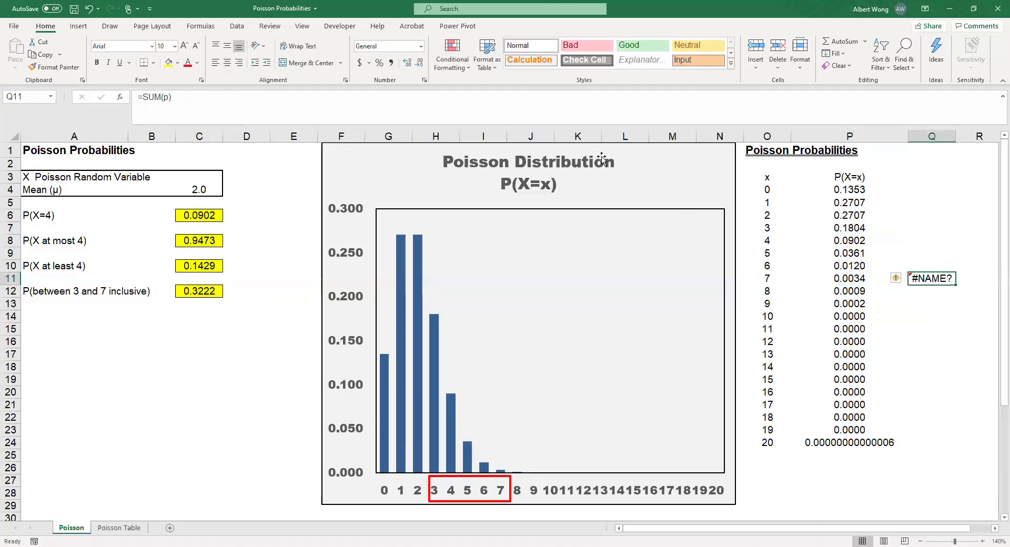
left_click(166, 99)
type("7:")
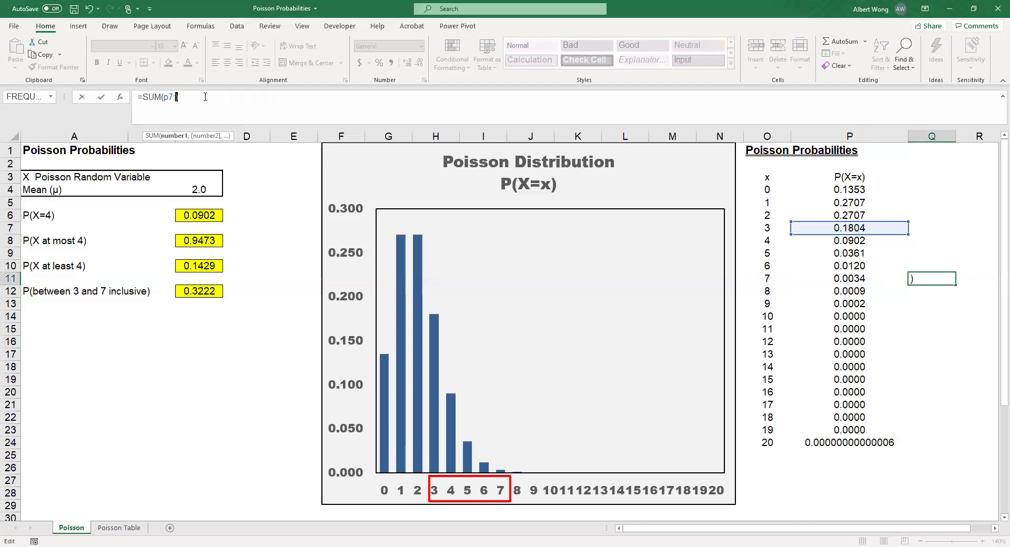
type("p")
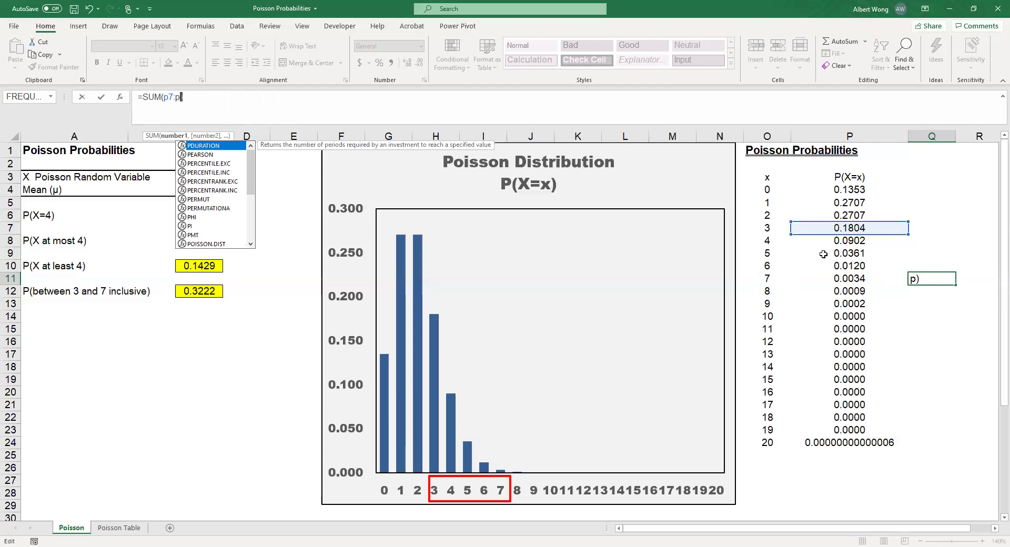
type("11")
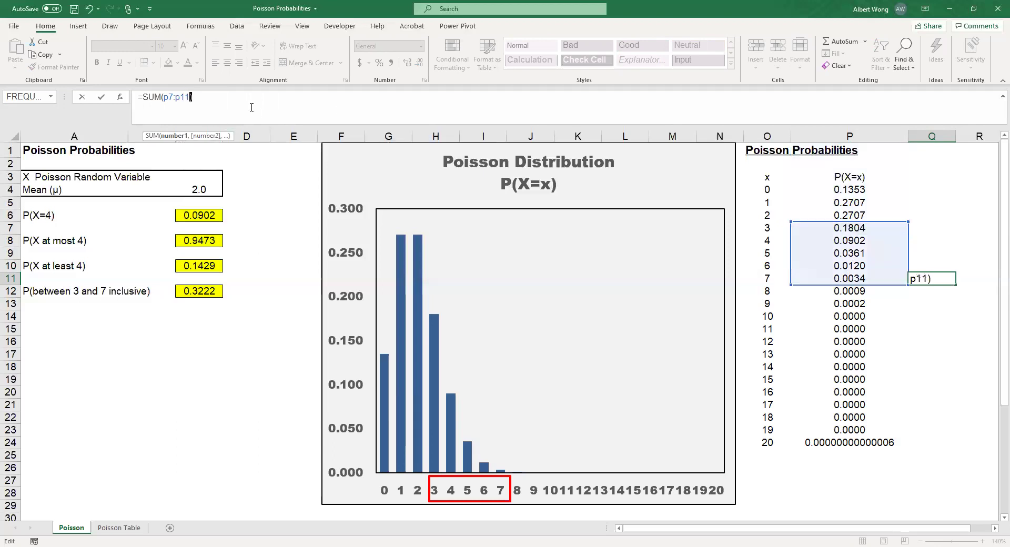
key("Return")
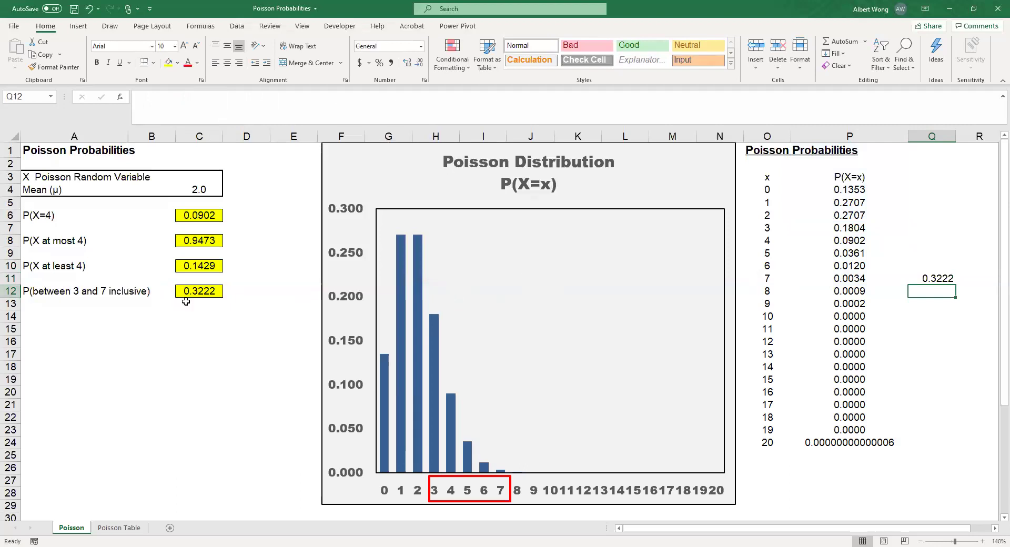
left_click(202, 291)
left_click(939, 278)
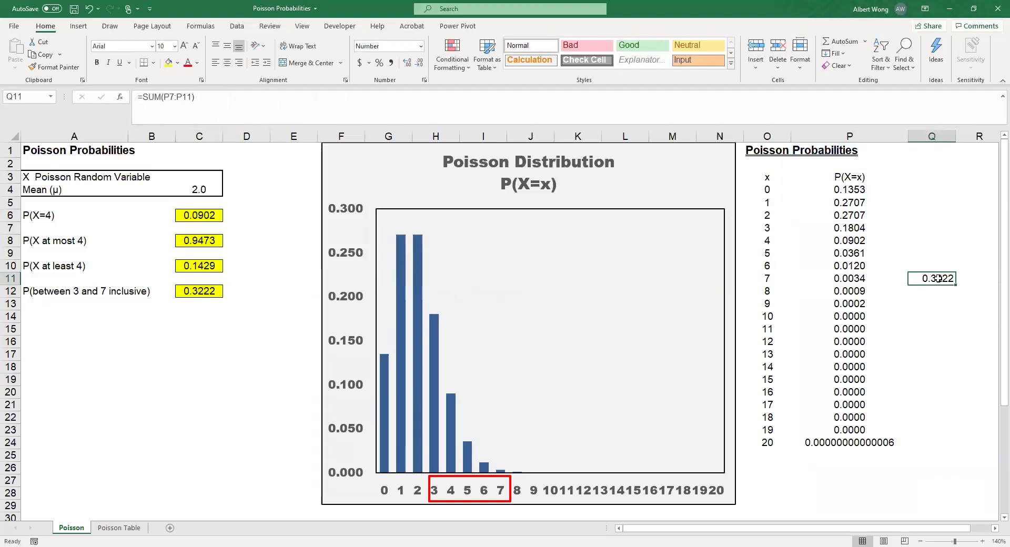
left_click(193, 289)
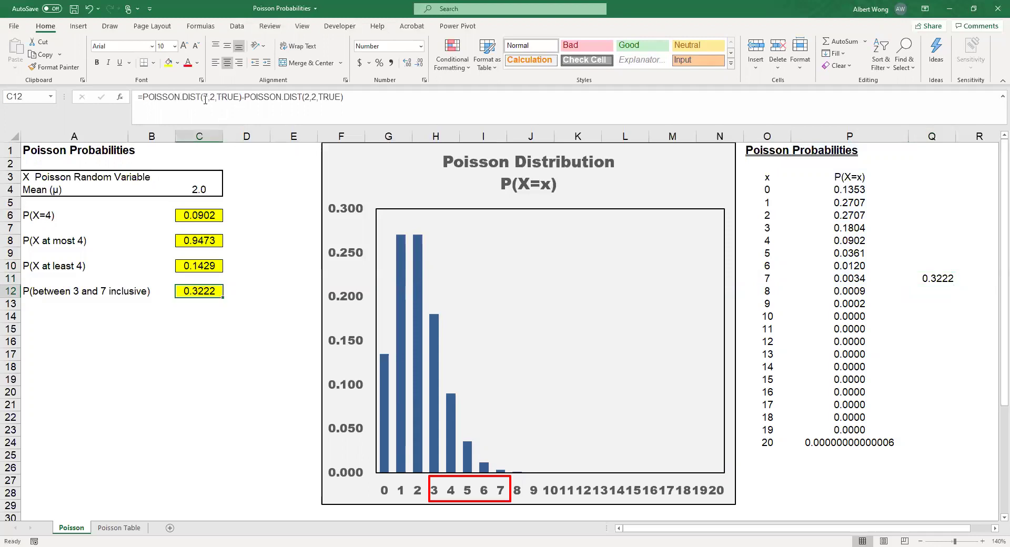